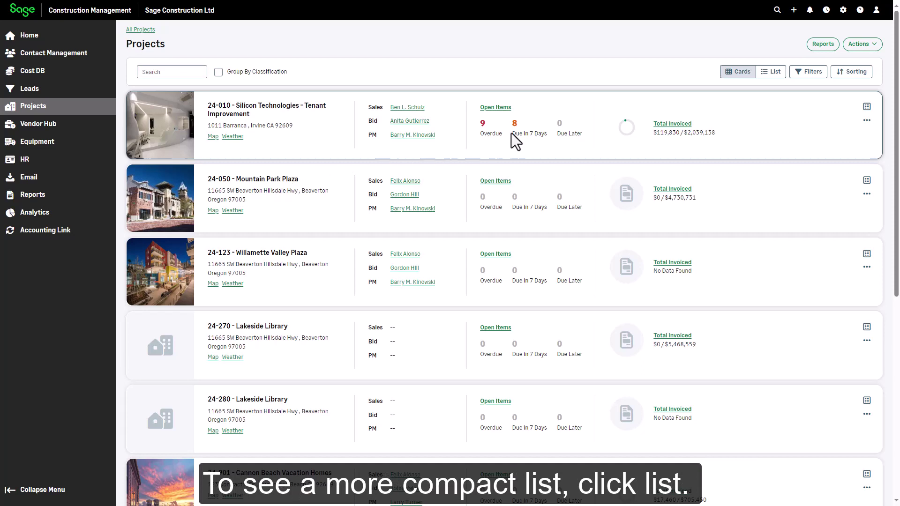
Switch the projects page to the compact list view, then return it to the card view.
{"action": "left_click", "coordinate": [763, 80]}
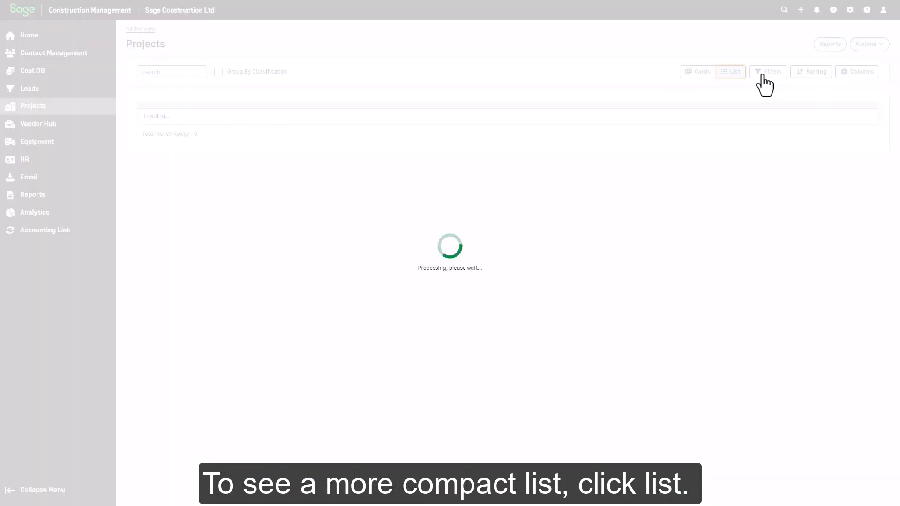
{"action": "left_click", "coordinate": [702, 77]}
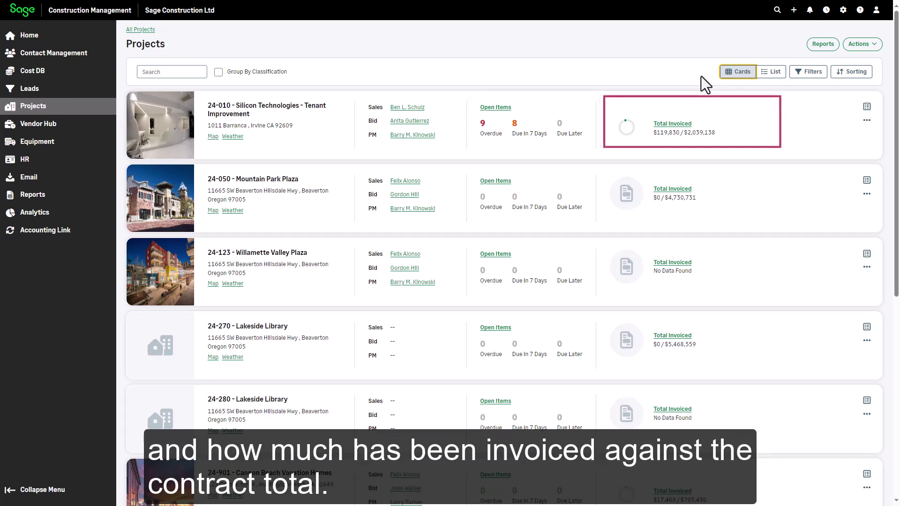
View the location map and the current weather conditions for project 24-010, Silicon Technologies - Tenant Improvement.
{"action": "left_click", "coordinate": [213, 137]}
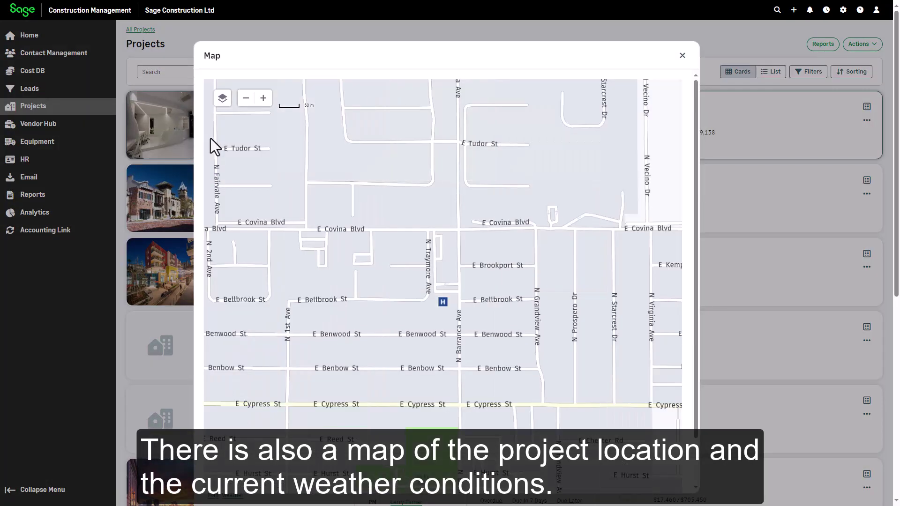
{"action": "left_click", "coordinate": [683, 55]}
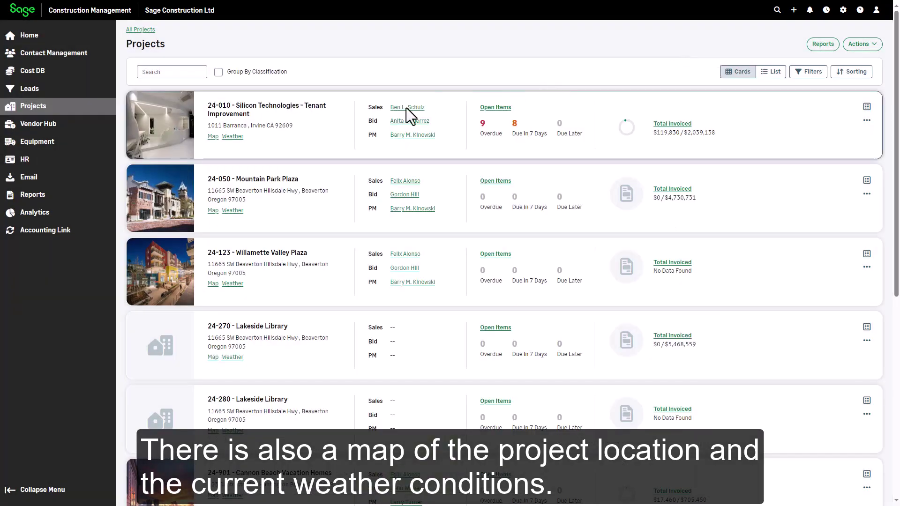
{"action": "left_click", "coordinate": [232, 136]}
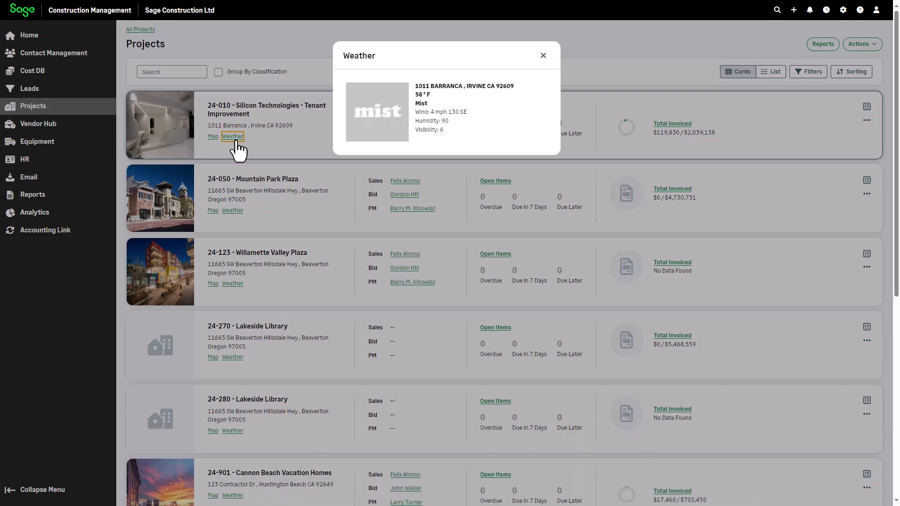
{"action": "left_click", "coordinate": [543, 56]}
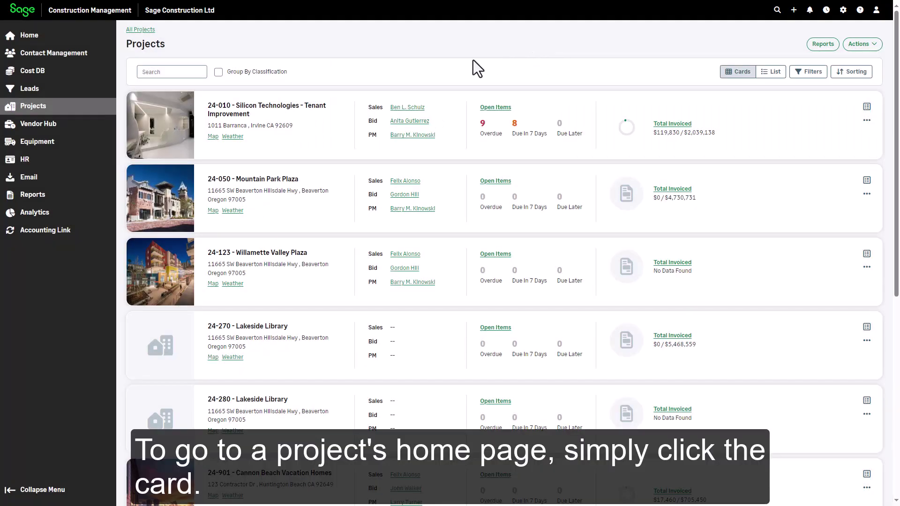
Open the home page of project 24-010, Silicon Technologies - Tenant Improvement, and review its project menu.
{"action": "left_click", "coordinate": [324, 98]}
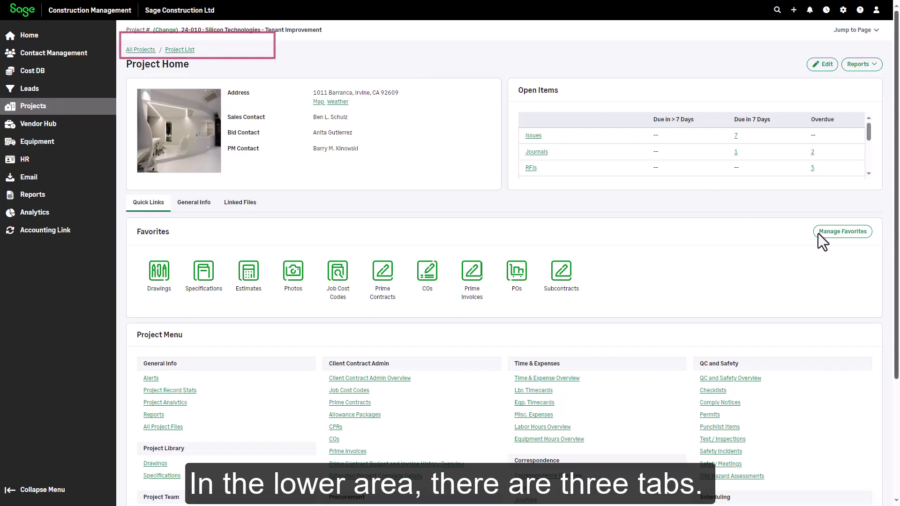
{"action": "scroll", "coordinate": [894, 295], "scroll_direction": "down", "scroll_amount": 3}
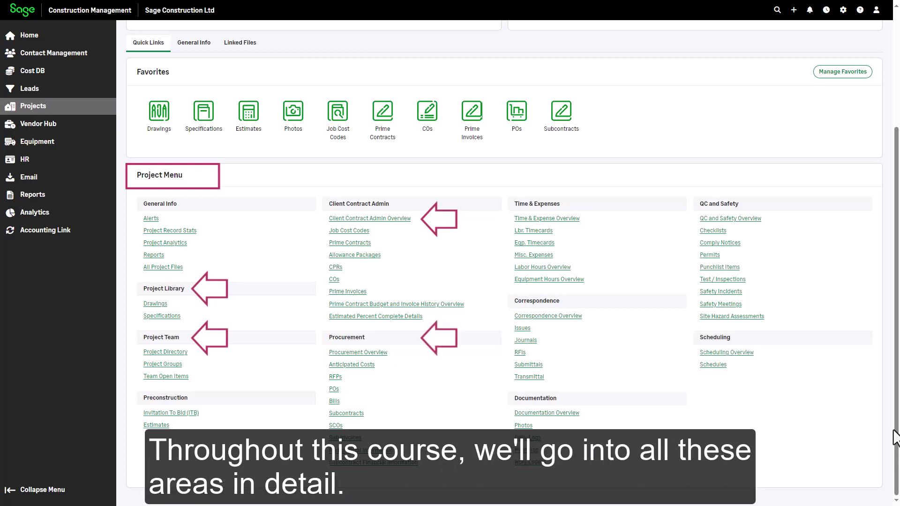
Import the Healthcare classification of type Structure Type into the project's general information and save it.
{"action": "left_click", "coordinate": [194, 43]}
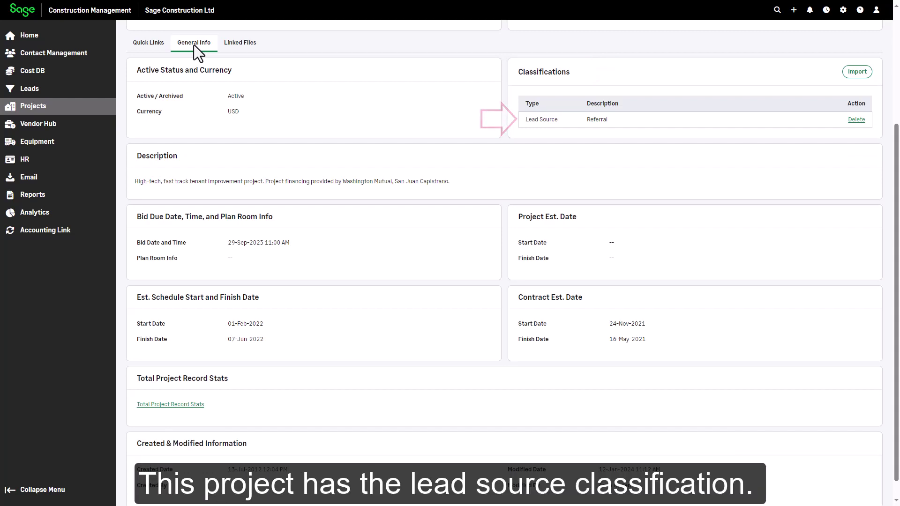
{"action": "left_click", "coordinate": [850, 74]}
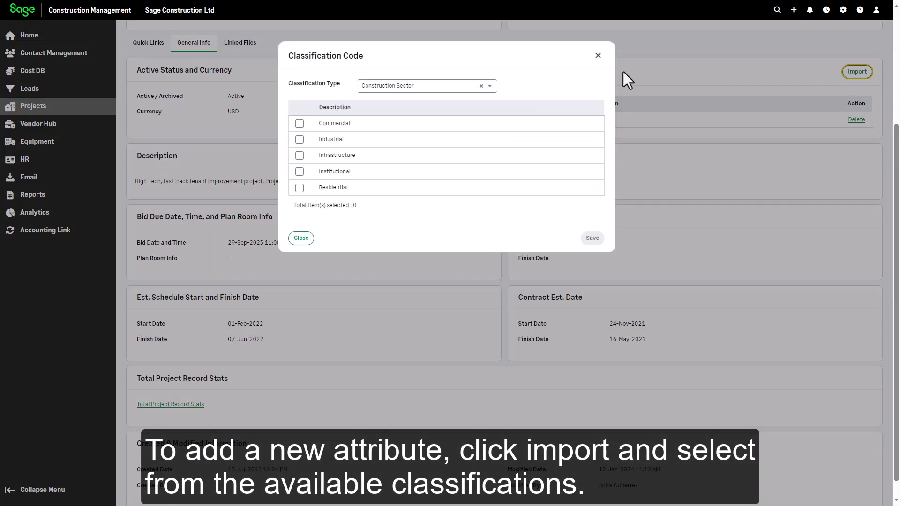
{"action": "left_click", "coordinate": [489, 86]}
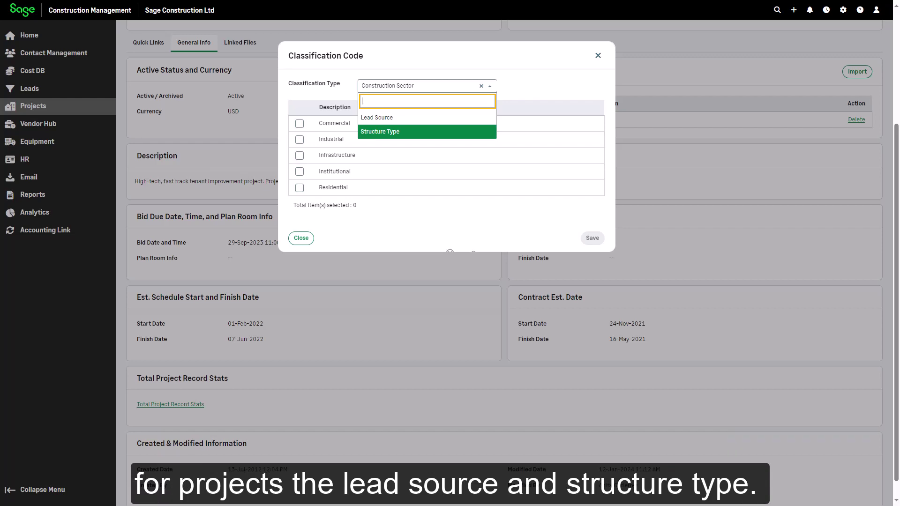
{"action": "key", "text": "Return"}
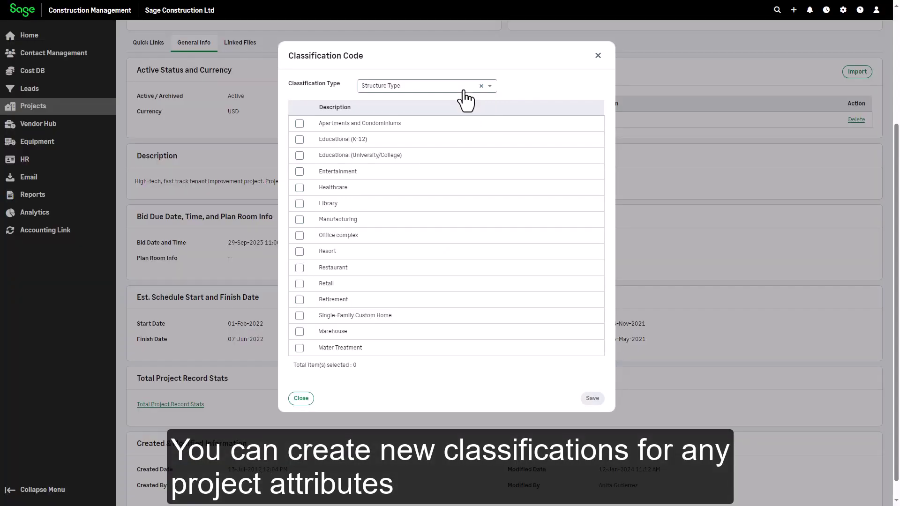
{"action": "left_click", "coordinate": [299, 188]}
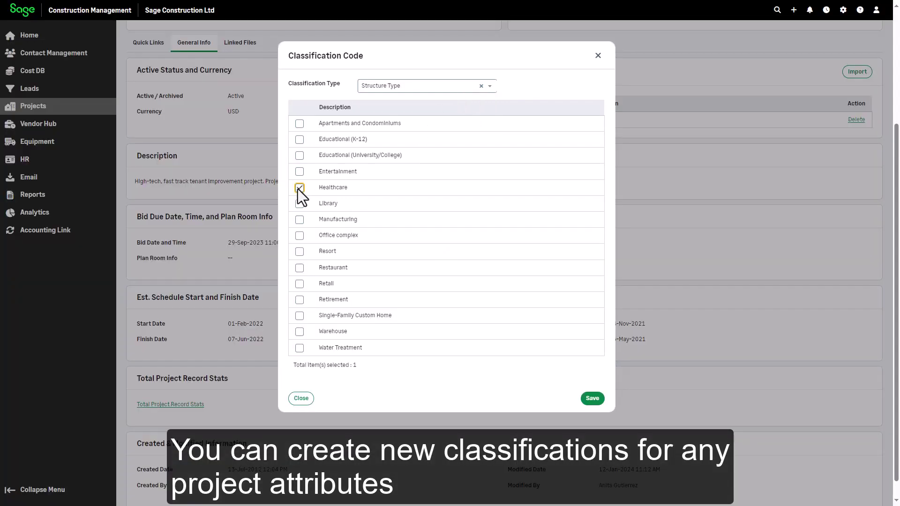
{"action": "left_click", "coordinate": [592, 398]}
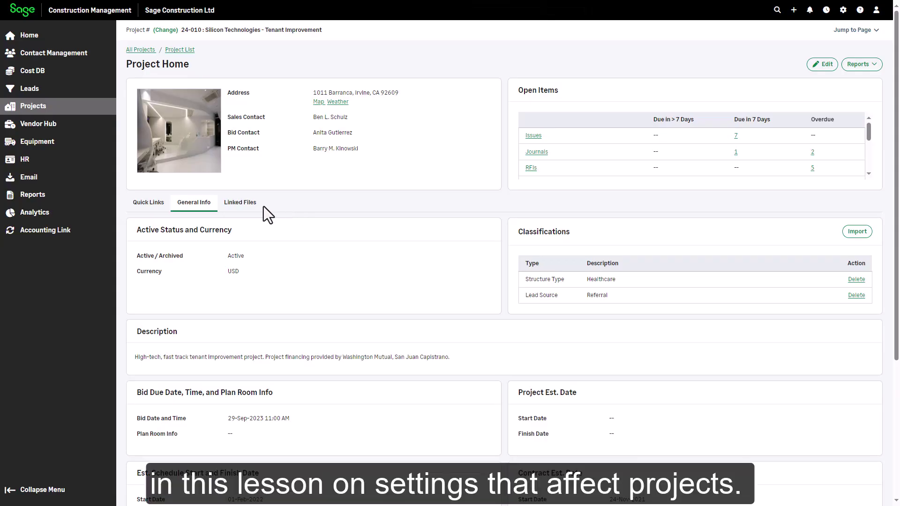
Preview the ConcreteFormwork file from the project's linked files, then close the preview.
{"action": "left_click", "coordinate": [240, 203]}
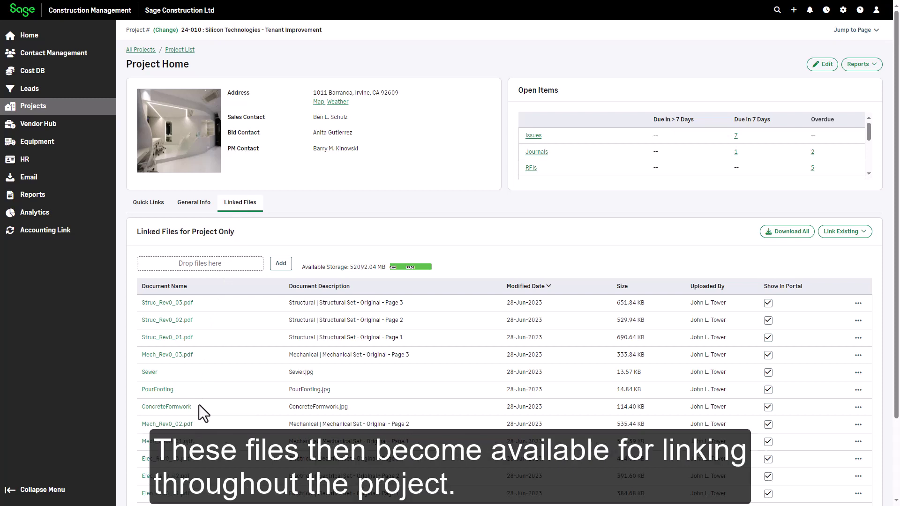
{"action": "left_click", "coordinate": [857, 407]}
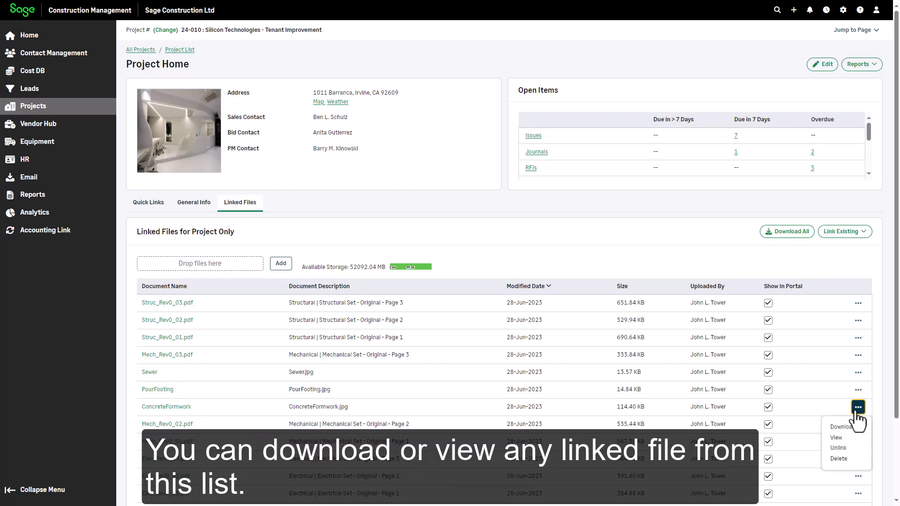
{"action": "left_click", "coordinate": [834, 438]}
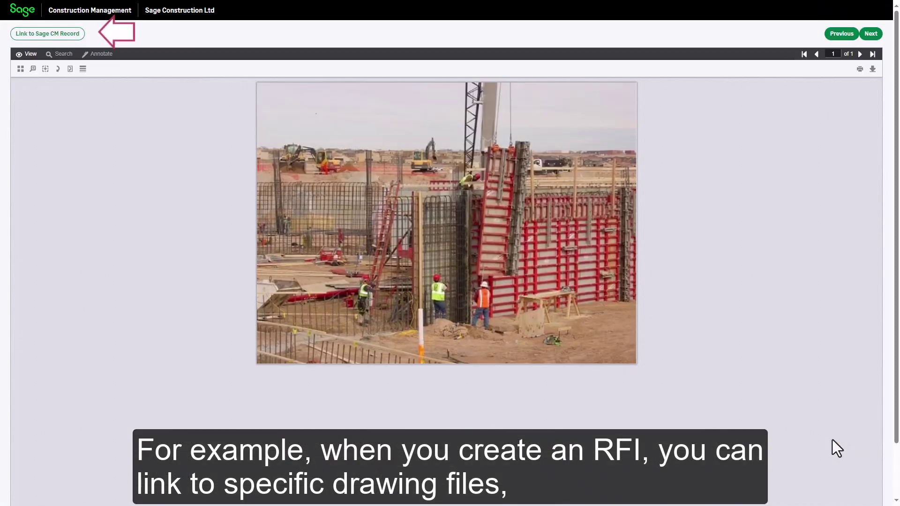
{"action": "mouse_move", "coordinate": [226, 10]}
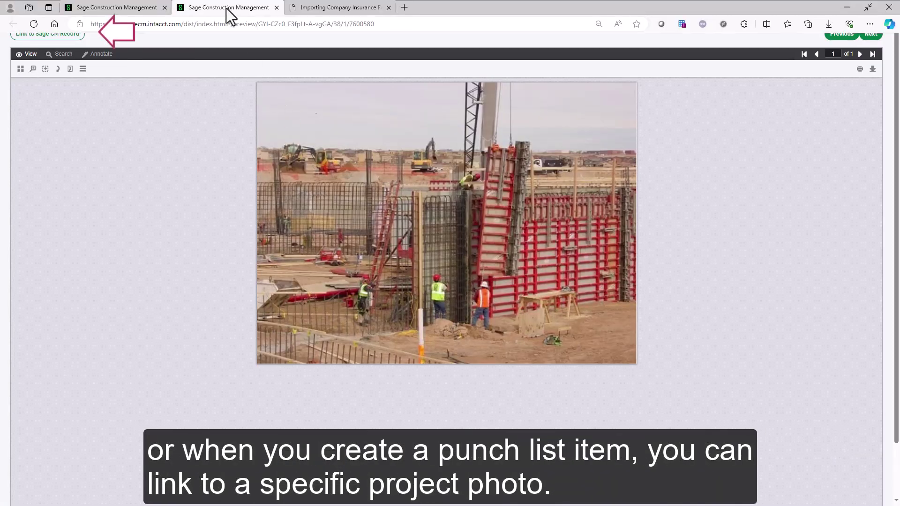
{"action": "left_click", "coordinate": [276, 8]}
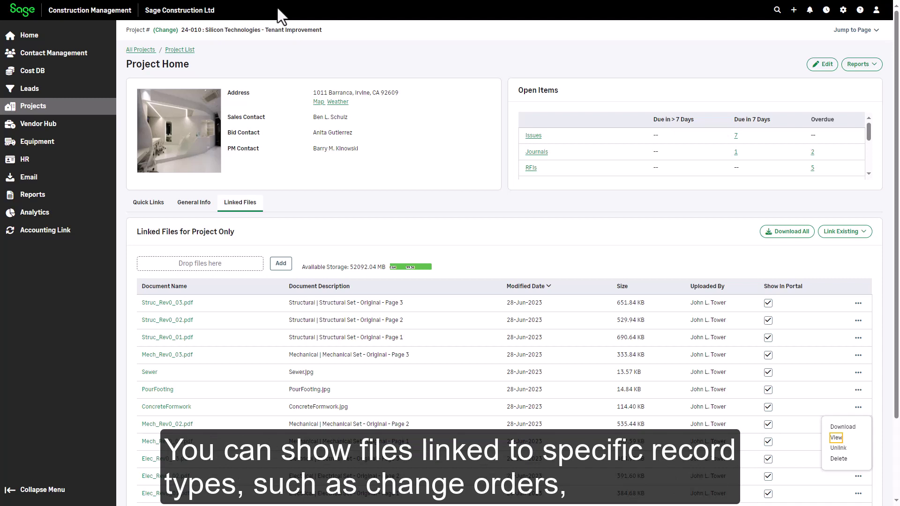
Link all existing files from the Change Order (CO) records to the project.
{"action": "left_click", "coordinate": [856, 239]}
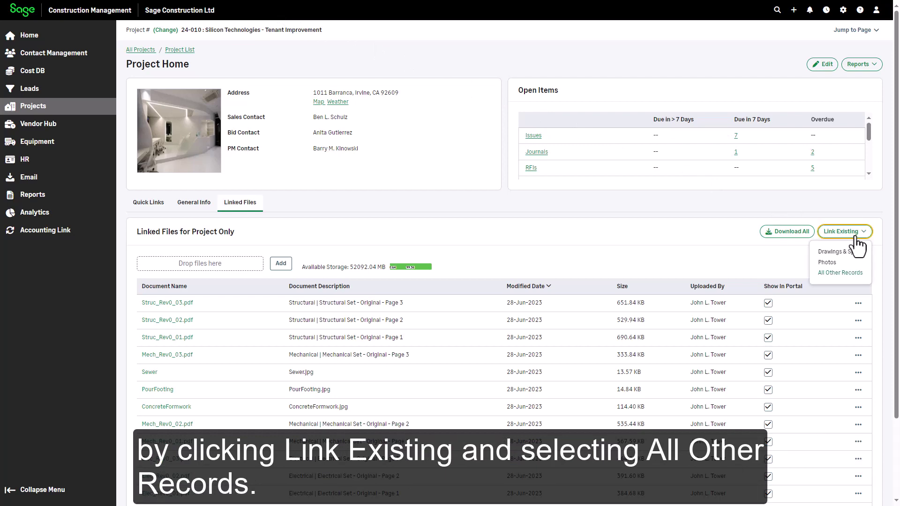
{"action": "left_click", "coordinate": [830, 273]}
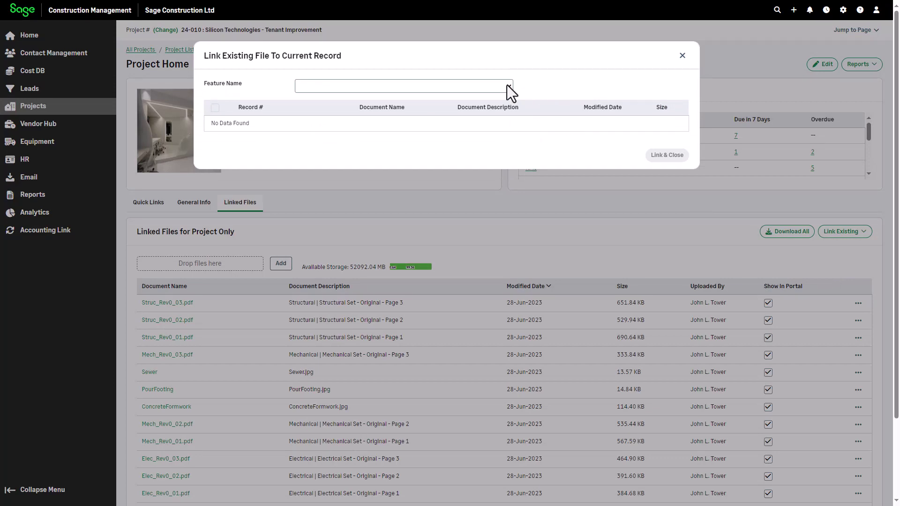
{"action": "left_click", "coordinate": [507, 86]}
{"action": "left_click", "coordinate": [462, 113]}
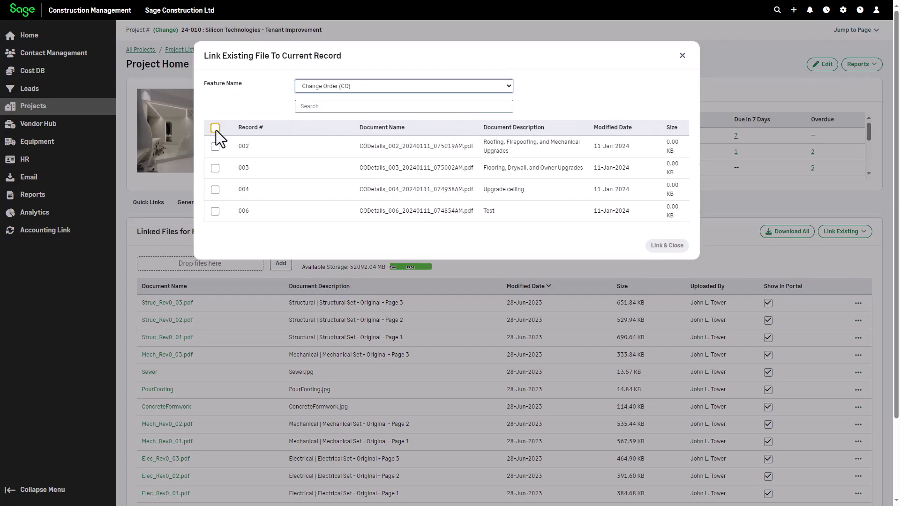
{"action": "left_click", "coordinate": [215, 128]}
{"action": "left_click", "coordinate": [667, 245]}
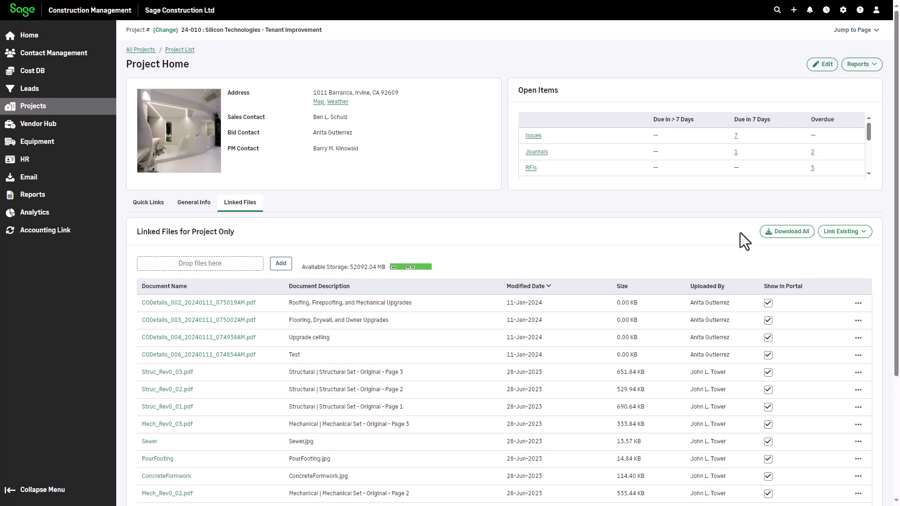
Return to the project's quick links and open the listing of all project files.
{"action": "left_click", "coordinate": [149, 202]}
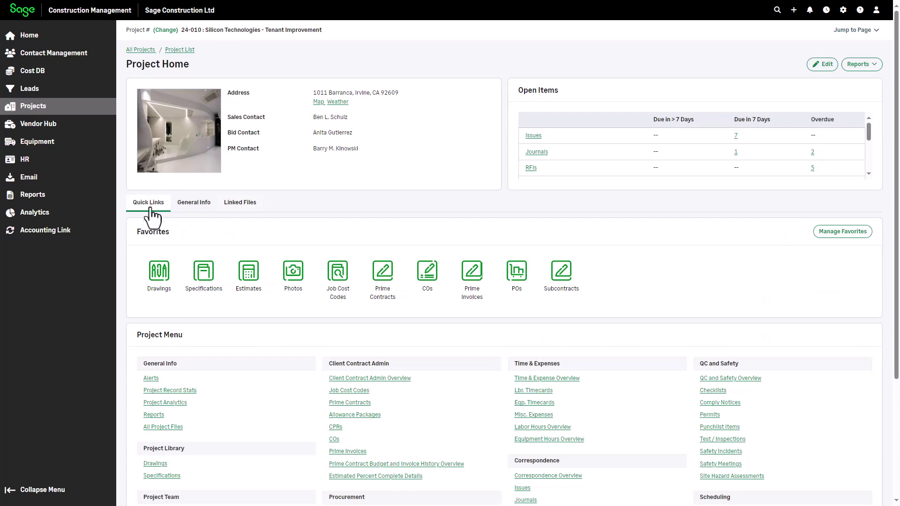
{"action": "left_click", "coordinate": [179, 428]}
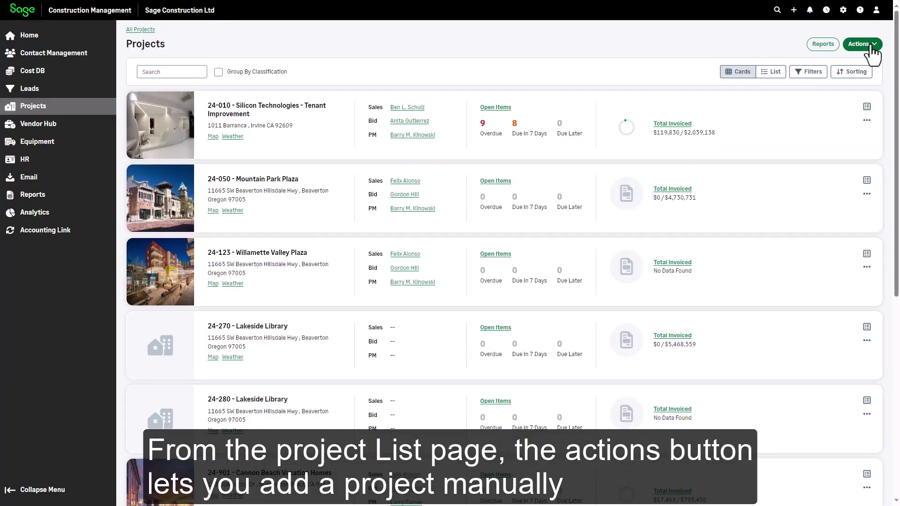
Start adding a project manually for the existing customer Fredman Properties with an existing contact, and continue to wizard step 2.
{"action": "left_click", "coordinate": [871, 47]}
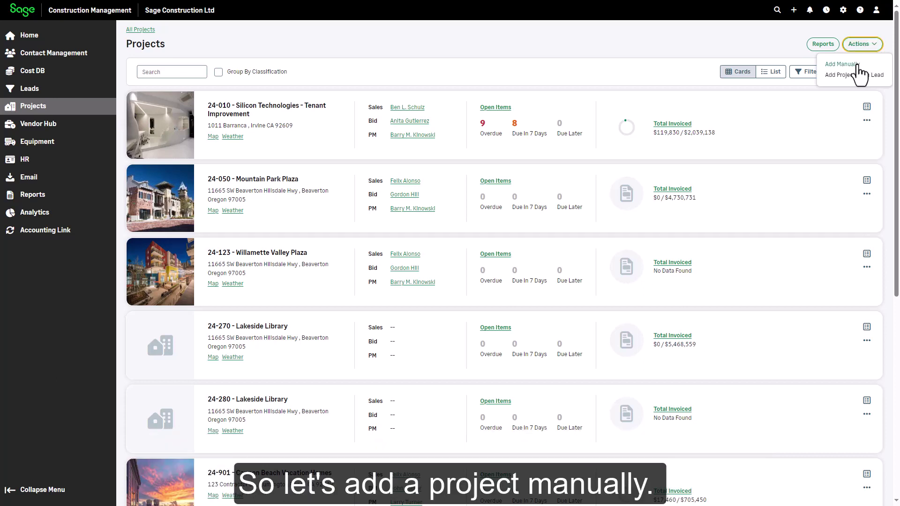
{"action": "left_click", "coordinate": [857, 65]}
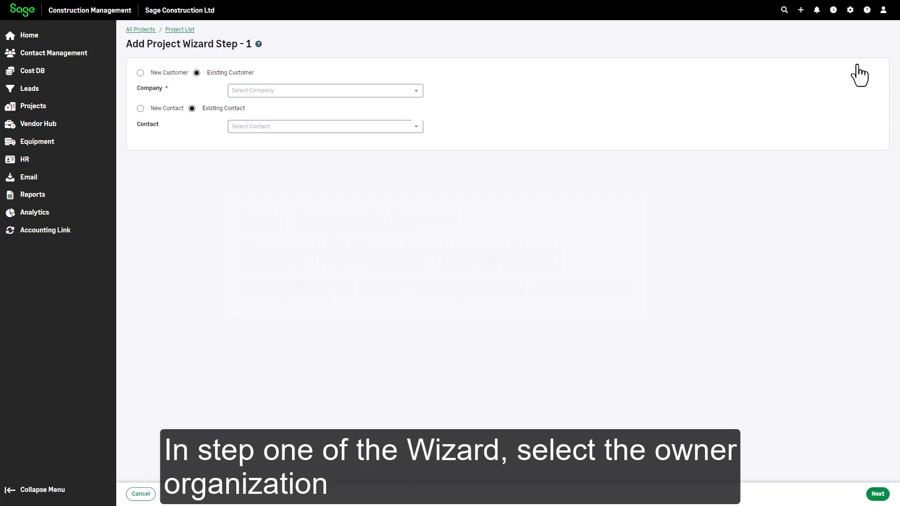
{"action": "left_click", "coordinate": [328, 94]}
{"action": "type", "text": "fred"}
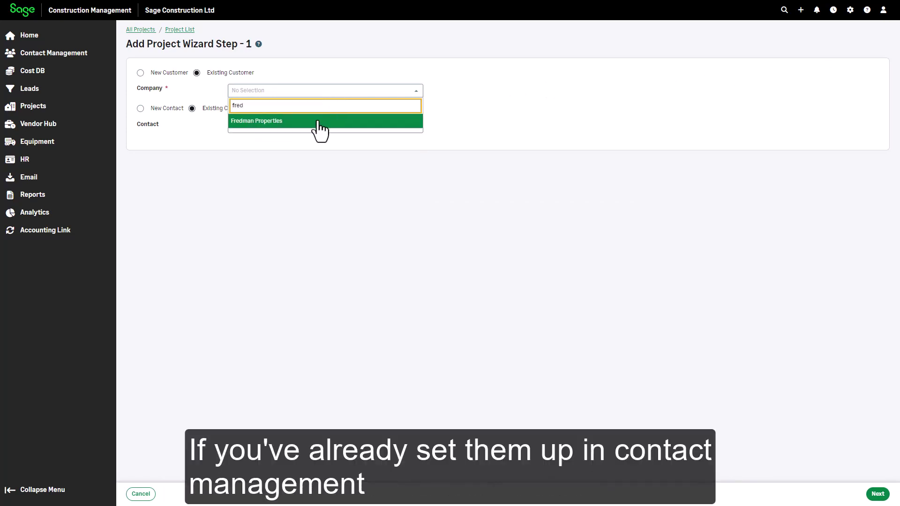
{"action": "left_click", "coordinate": [315, 124]}
{"action": "left_click", "coordinate": [316, 126]}
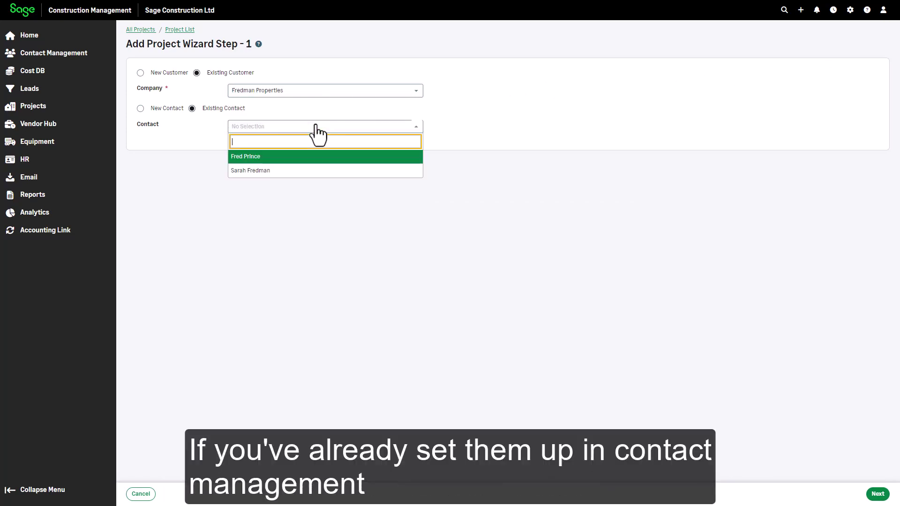
{"action": "left_click", "coordinate": [299, 159]}
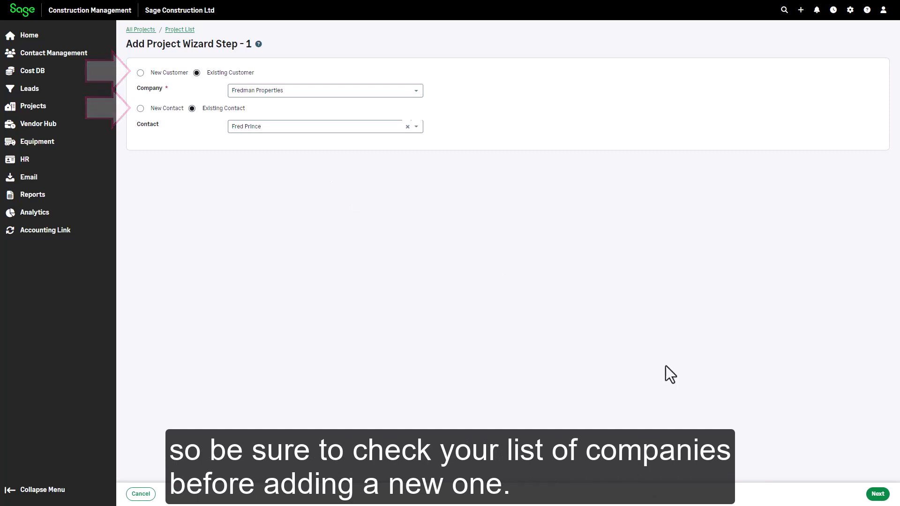
{"action": "left_click", "coordinate": [877, 494]}
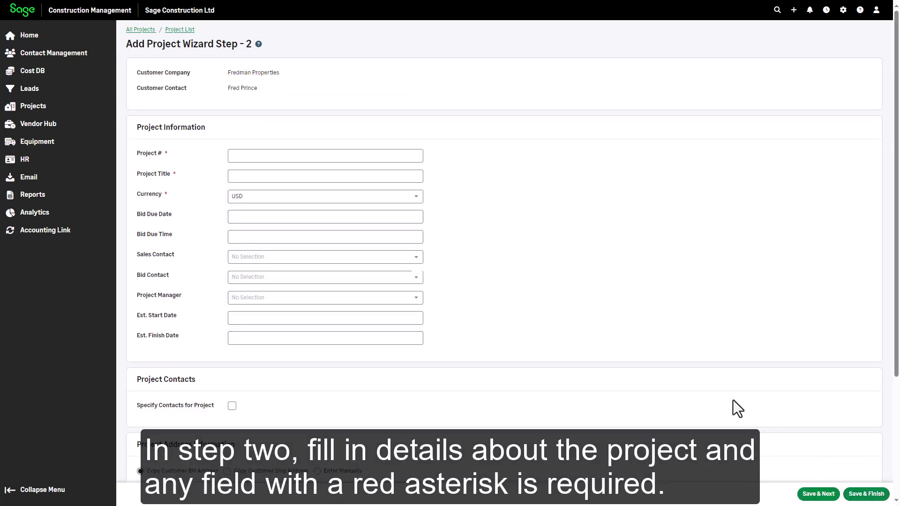
Enter 24-020 as the new project's number and Terwilliger Plaza as its title.
{"action": "left_click", "coordinate": [317, 161]}
{"action": "type", "text": "2"}
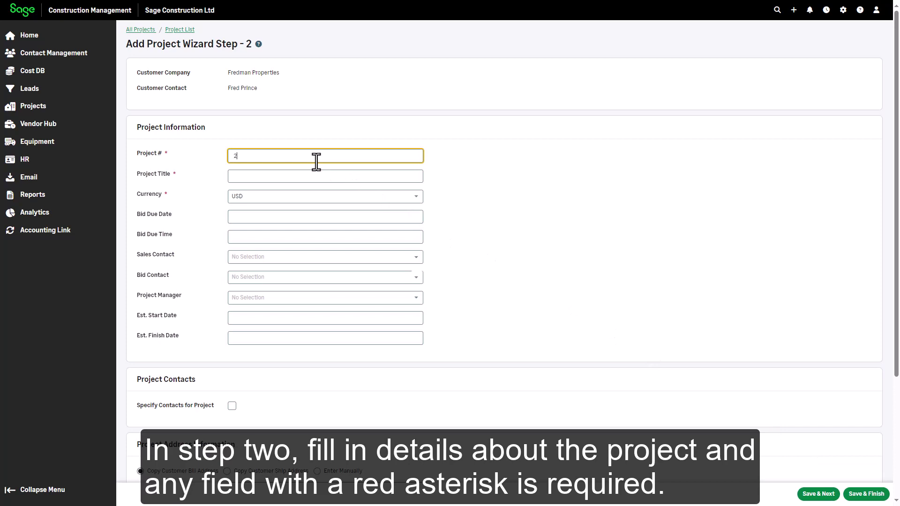
{"action": "type", "text": "4-020"}
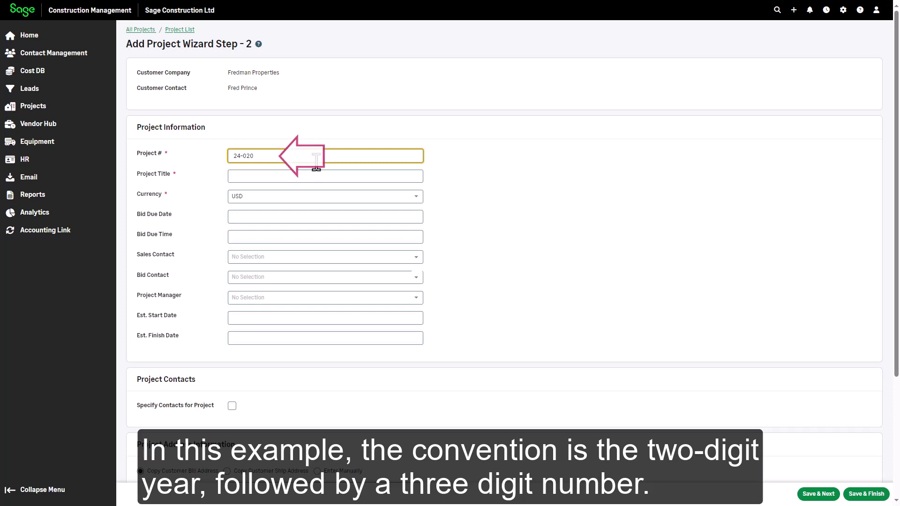
{"action": "key", "text": "Tab"}
{"action": "type", "text": "Terwilliger Plaza"}
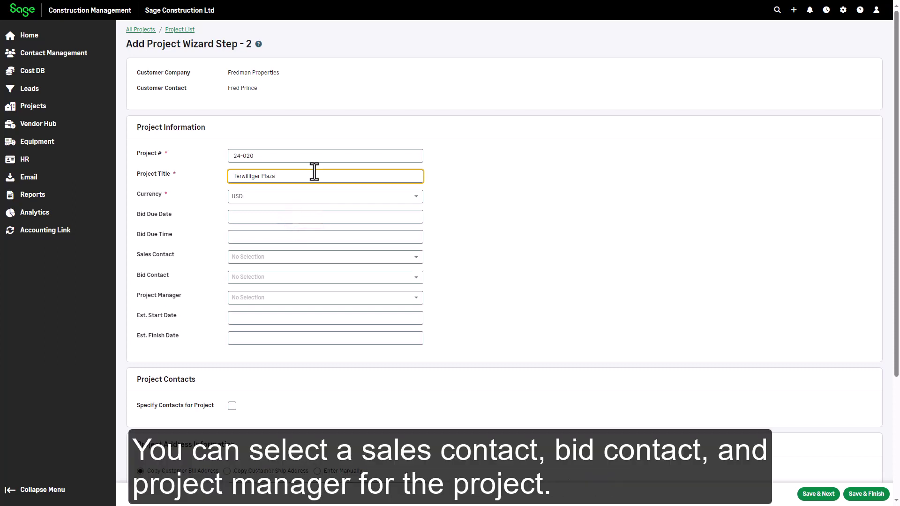
Assign employees as the project's sales contact, bid contact and project manager.
{"action": "left_click", "coordinate": [321, 269]}
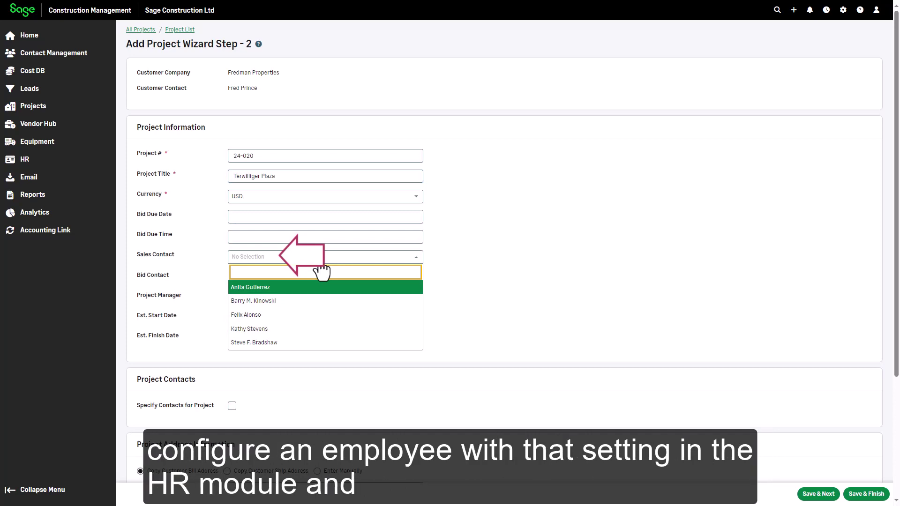
{"action": "left_click", "coordinate": [288, 314]}
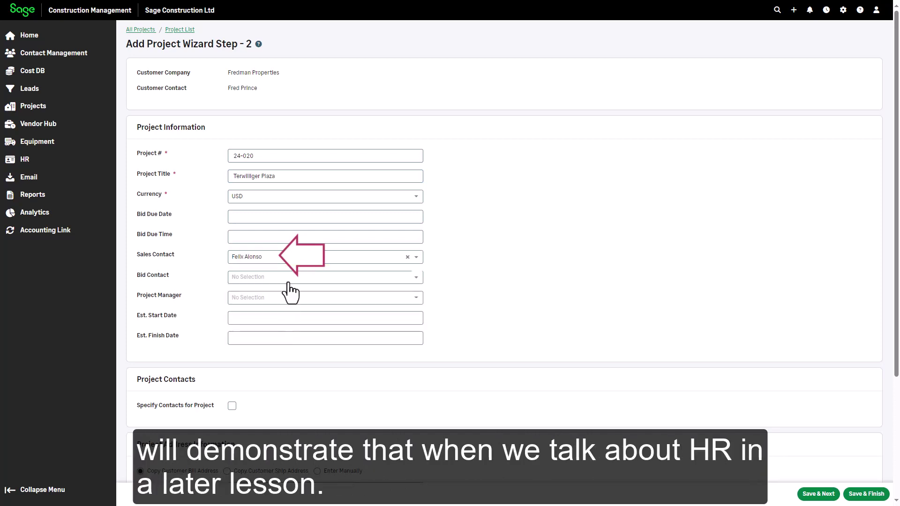
{"action": "left_click", "coordinate": [290, 281]}
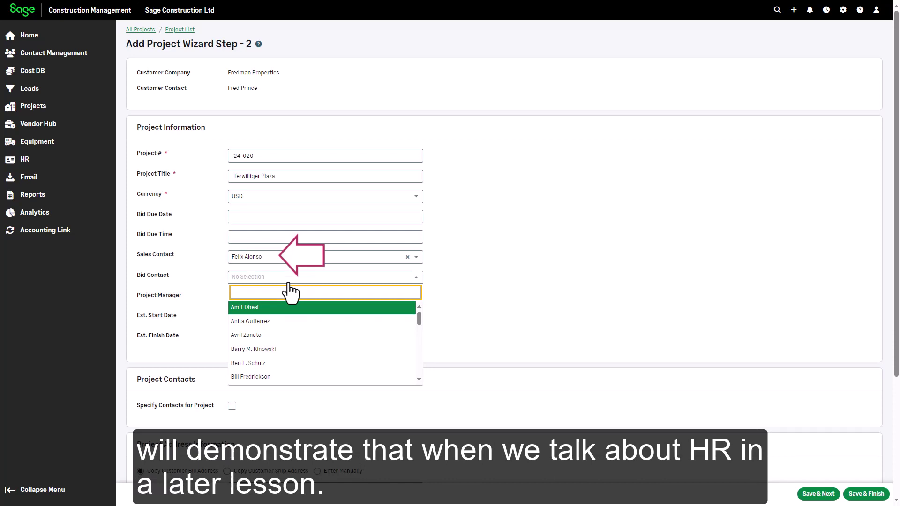
{"action": "type", "text": "go"}
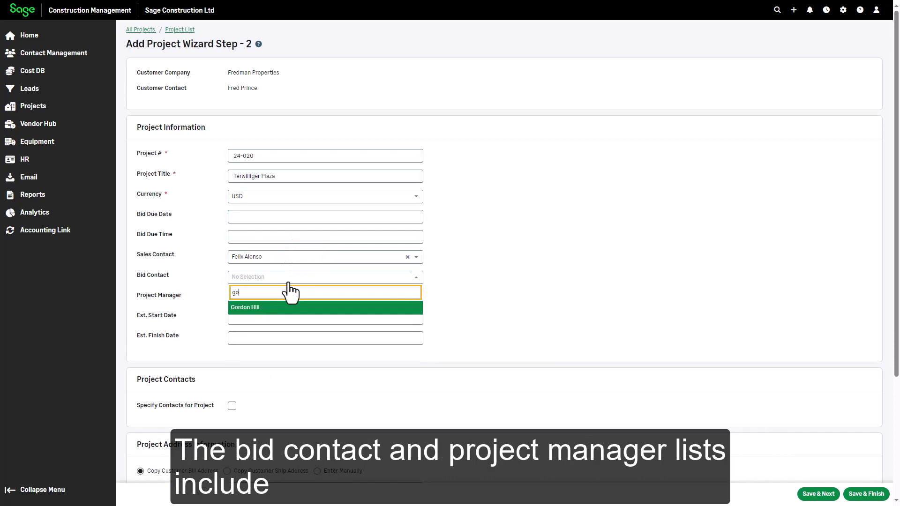
{"action": "type", "text": "r"}
{"action": "left_click", "coordinate": [280, 307]}
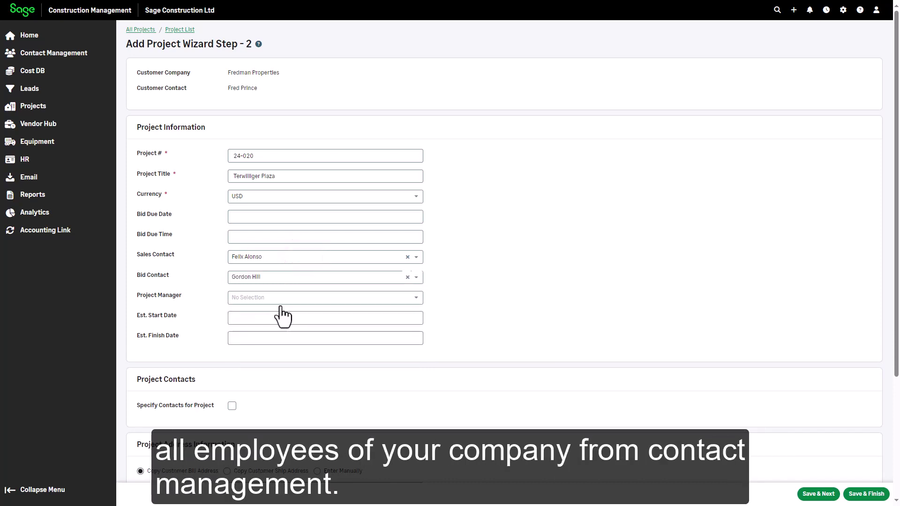
{"action": "left_click", "coordinate": [281, 300]}
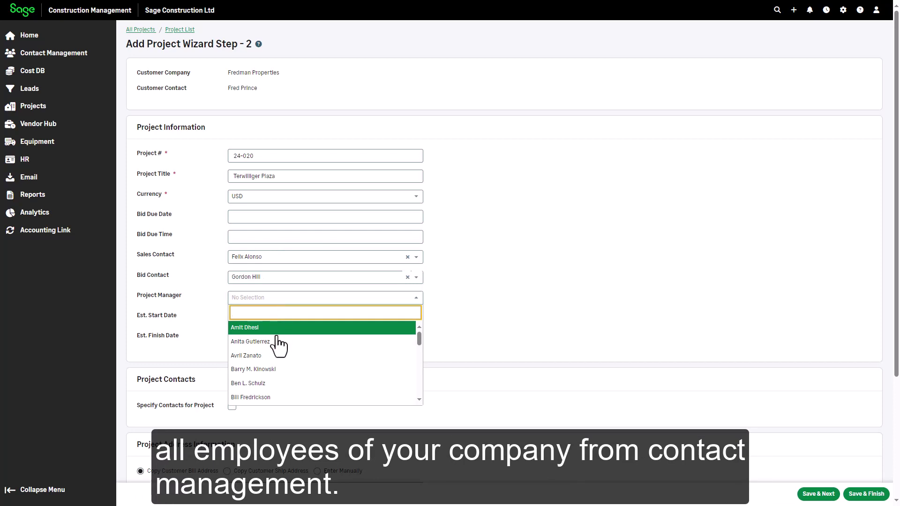
{"action": "left_click", "coordinate": [275, 370]}
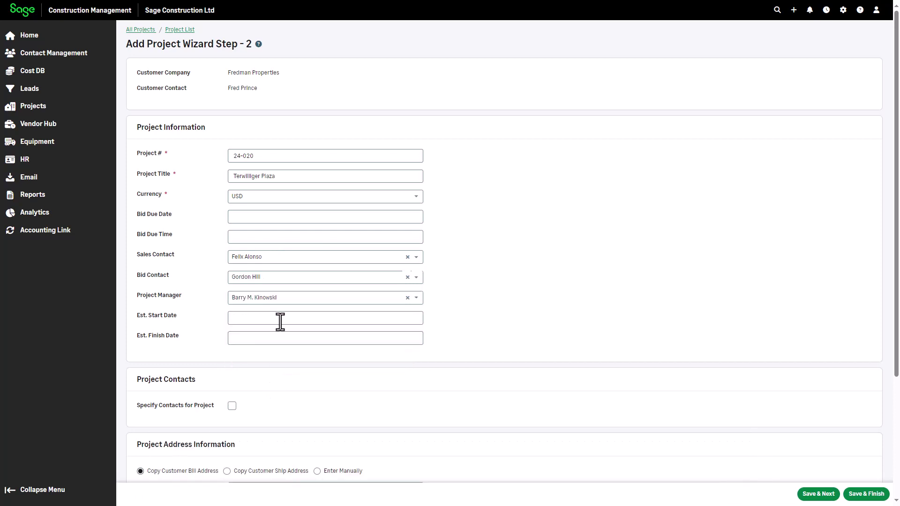
Set the estimated start date to 31-Mar-2024 and the estimated finish date to 30-Sep-2024.
{"action": "left_click", "coordinate": [280, 320]}
{"action": "type", "text": "31/03/2024"}
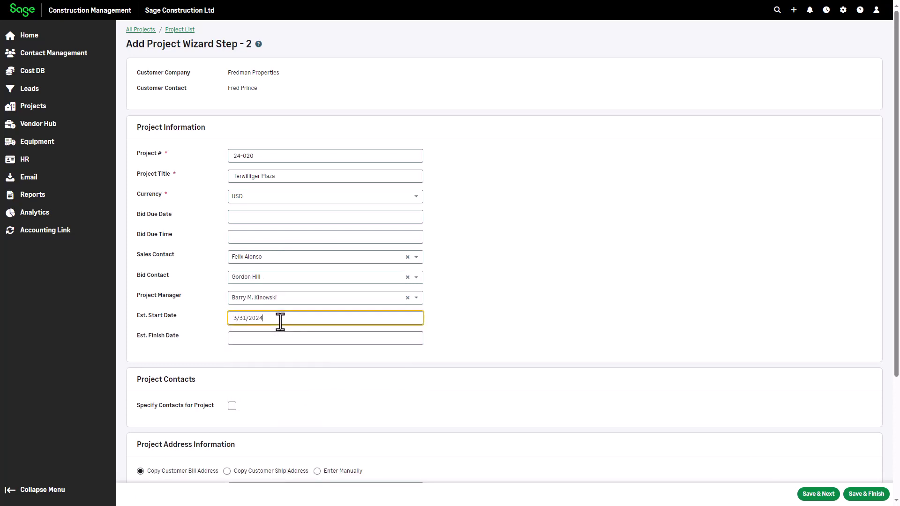
{"action": "left_click", "coordinate": [279, 339]}
{"action": "type", "text": "9/30/2024"}
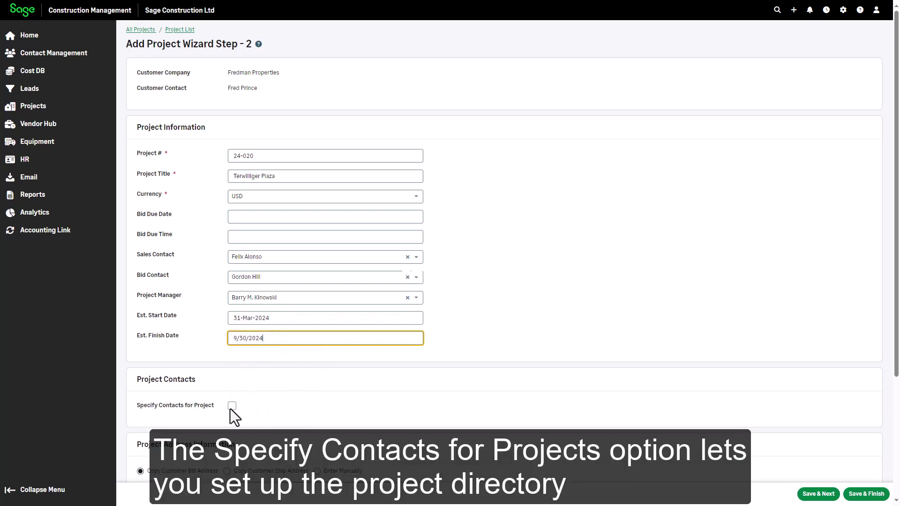
Enable specifying contacts for the project, keep the copied customer bill address, and save on to wizard step 3.
{"action": "left_click", "coordinate": [231, 407]}
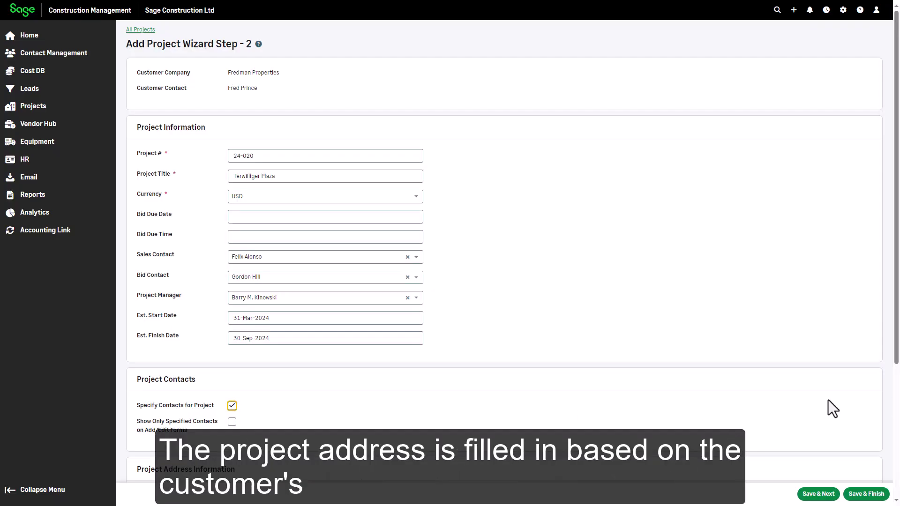
{"action": "scroll", "coordinate": [894, 403], "scroll_direction": "down", "scroll_amount": 4}
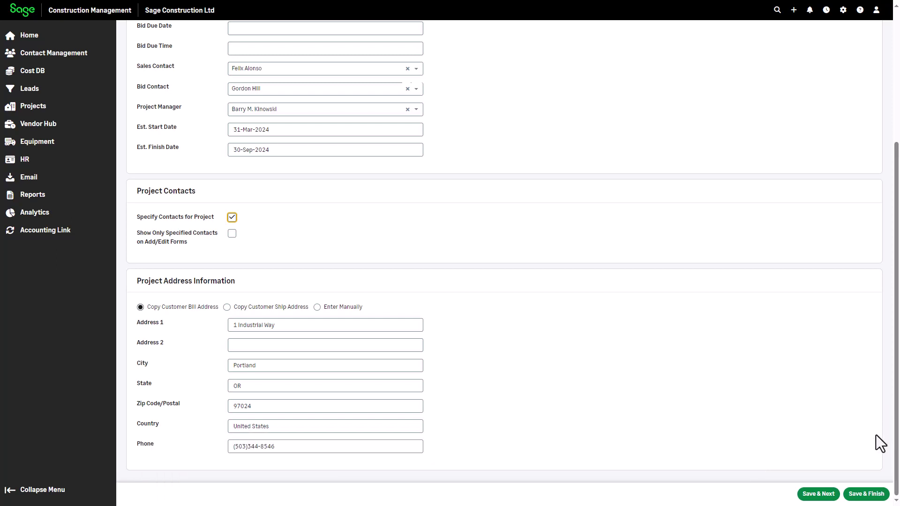
{"action": "left_click", "coordinate": [826, 497]}
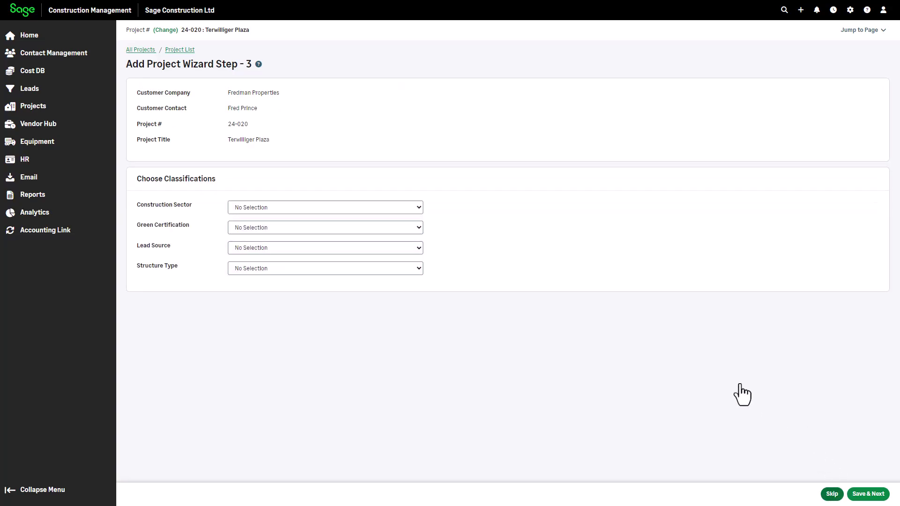
Classify the project as Commercial sector, Referral lead source and Retail structure type, and save on to wizard step 4.
{"action": "left_click", "coordinate": [310, 206]}
{"action": "left_click", "coordinate": [296, 228]}
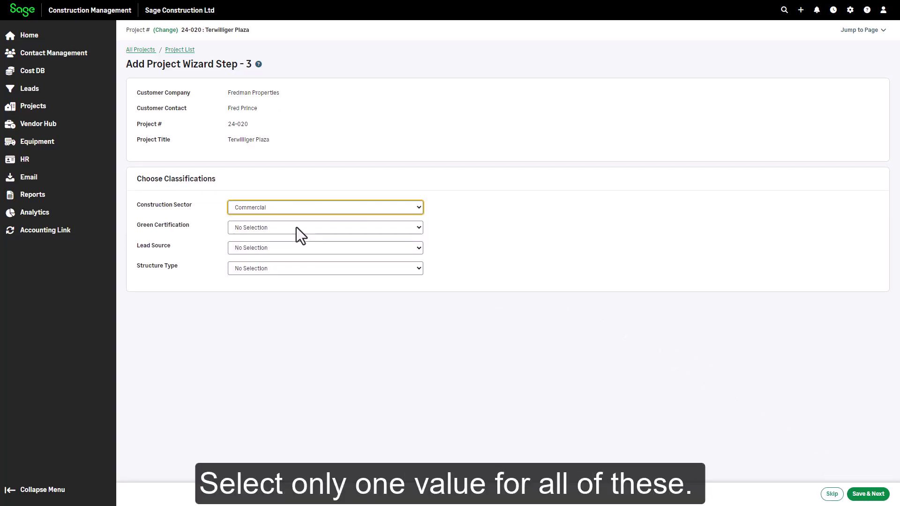
{"action": "left_click", "coordinate": [296, 248]}
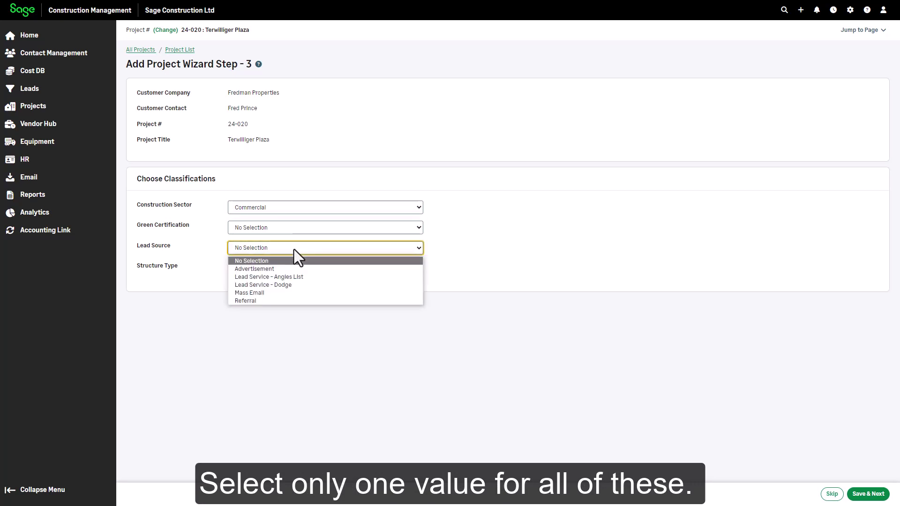
{"action": "key", "text": "r"}
{"action": "key", "text": "Return"}
{"action": "left_click", "coordinate": [277, 270]}
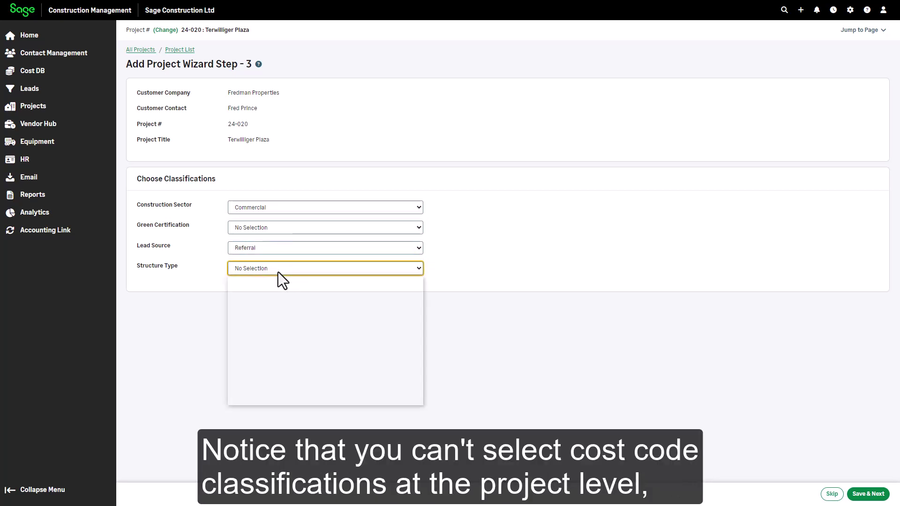
{"action": "left_click", "coordinate": [267, 367]}
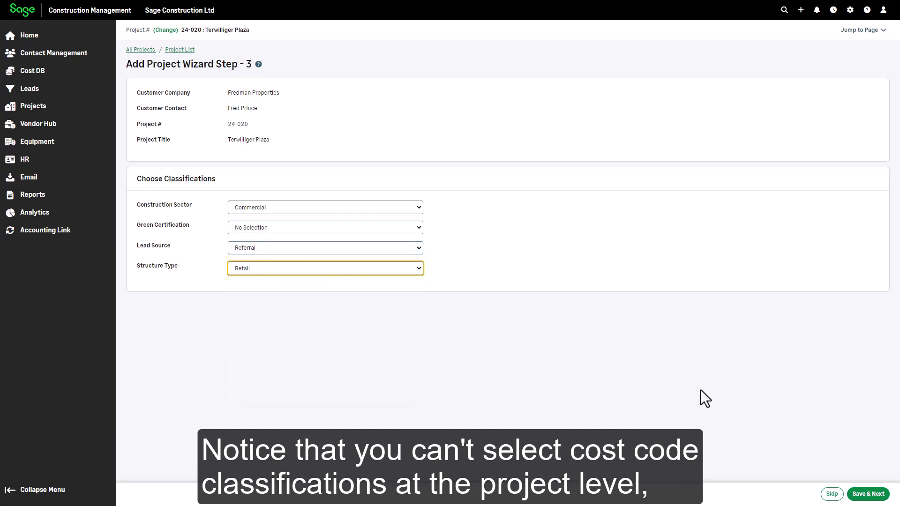
{"action": "left_click", "coordinate": [867, 494]}
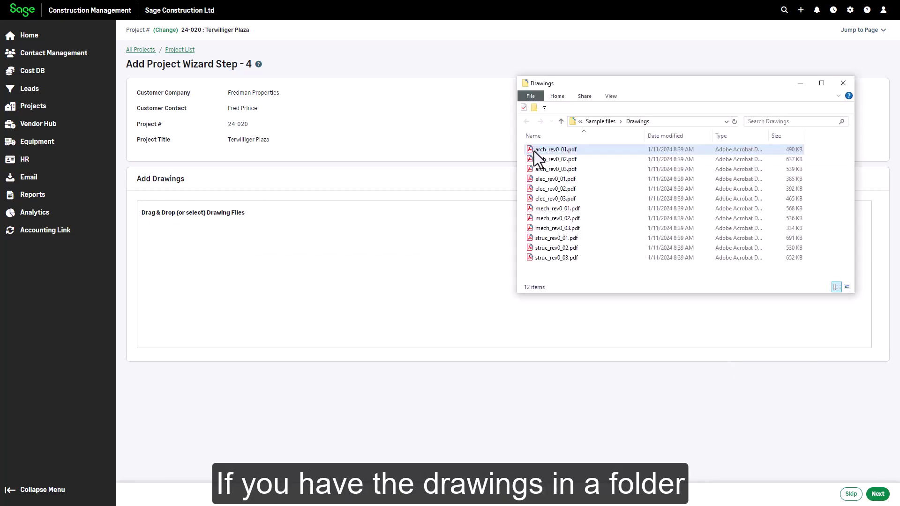
Add all twelve PDFs from the Drawings folder as project drawings and continue to wizard step 5.
{"action": "left_click", "coordinate": [534, 150]}
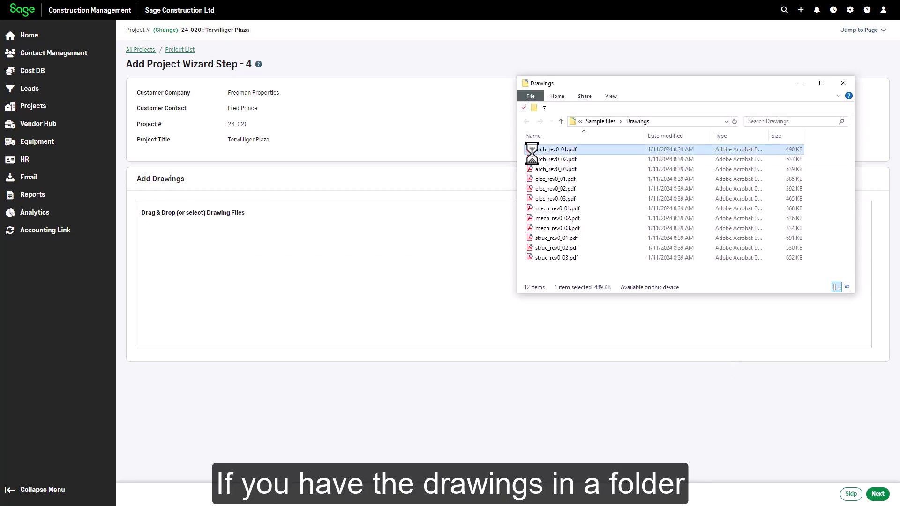
{"action": "left_click", "coordinate": [531, 258], "text": "shift"}
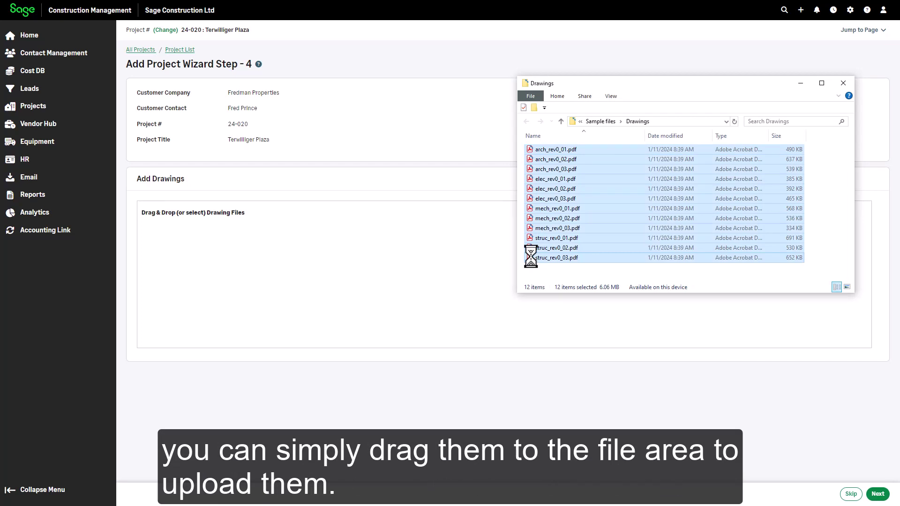
{"action": "left_click_drag", "start_coordinate": [530, 257], "coordinate": [412, 271]}
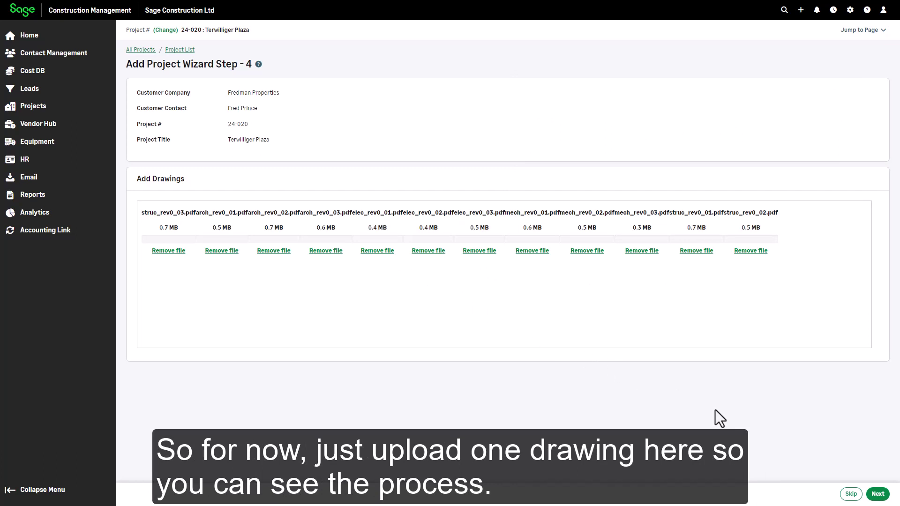
{"action": "left_click", "coordinate": [877, 493]}
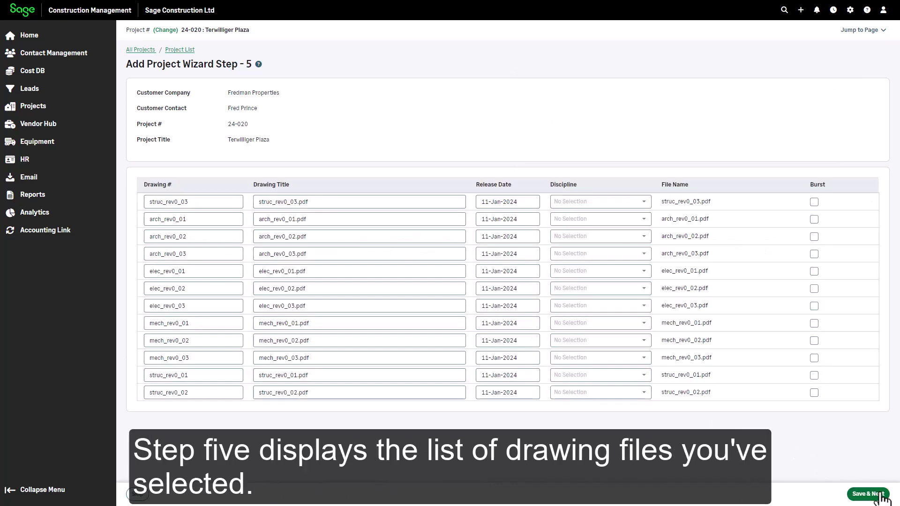
Give the struc_rev0_03.pdf drawing the number S1.0, the title Foundation and the Structural discipline.
{"action": "left_click_drag", "start_coordinate": [215, 201], "coordinate": [136, 203]}
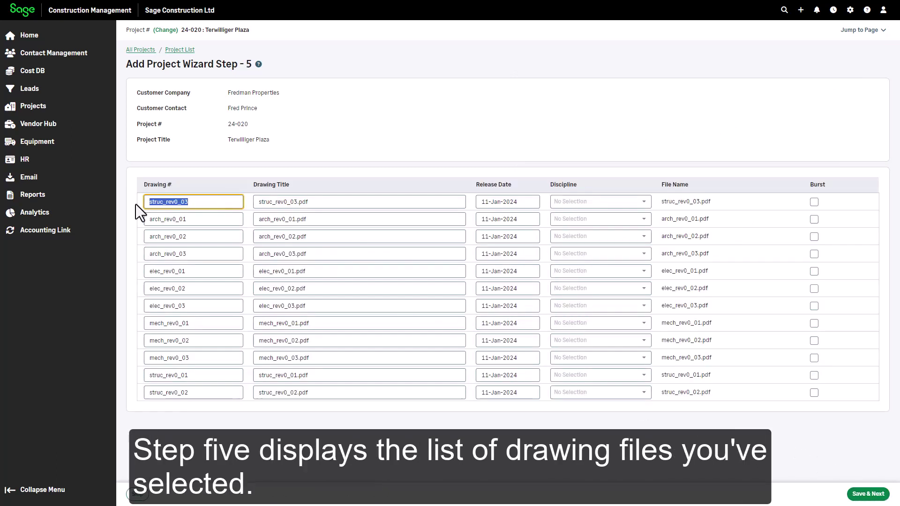
{"action": "type", "text": "S1.0"}
{"action": "key", "text": "Tab"}
{"action": "type", "text": "Foun"}
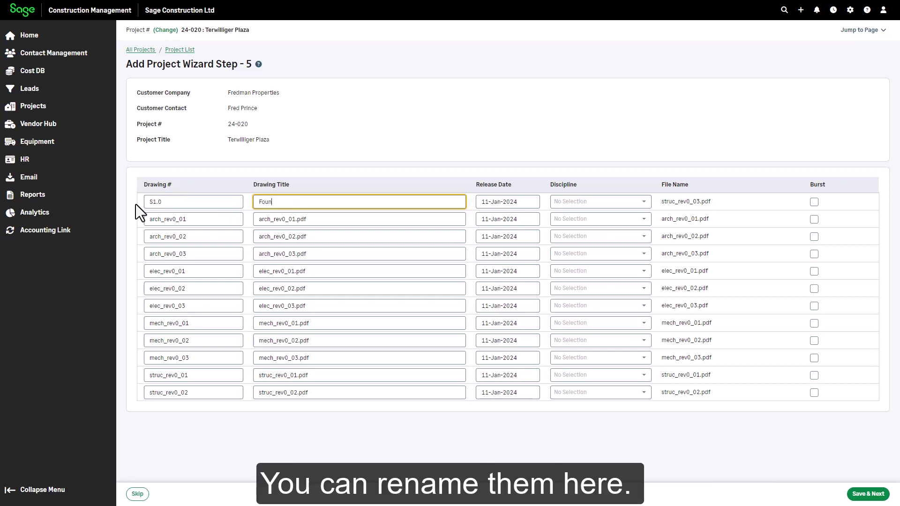
{"action": "type", "text": "dation"}
{"action": "left_click", "coordinate": [642, 202]}
{"action": "scroll", "coordinate": [647, 296], "scroll_direction": "down", "scroll_amount": 2}
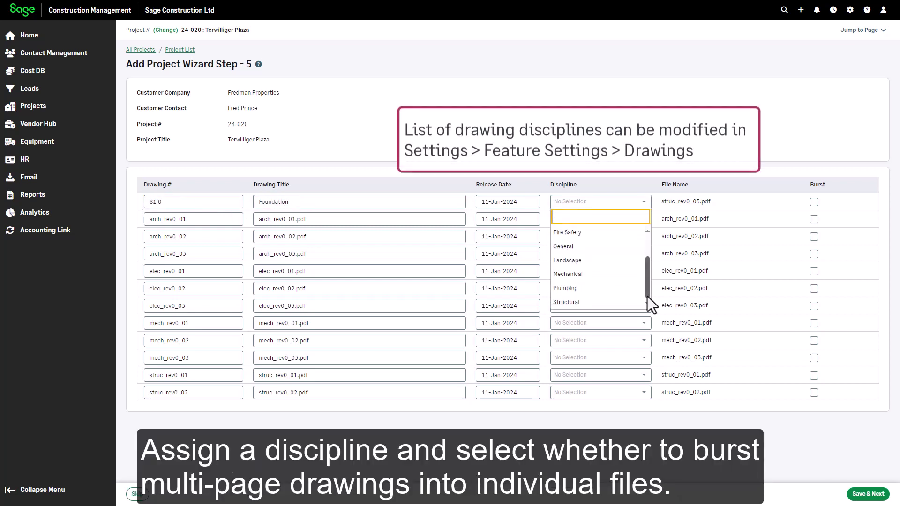
{"action": "left_click", "coordinate": [638, 302]}
Give the arch_rev0_01.pdf drawing number A1.0, title Floor Plan and the Architectural discipline, and save the completed drawing list.
{"action": "left_click_drag", "start_coordinate": [187, 219], "coordinate": [134, 222]}
{"action": "type", "text": "A1"}
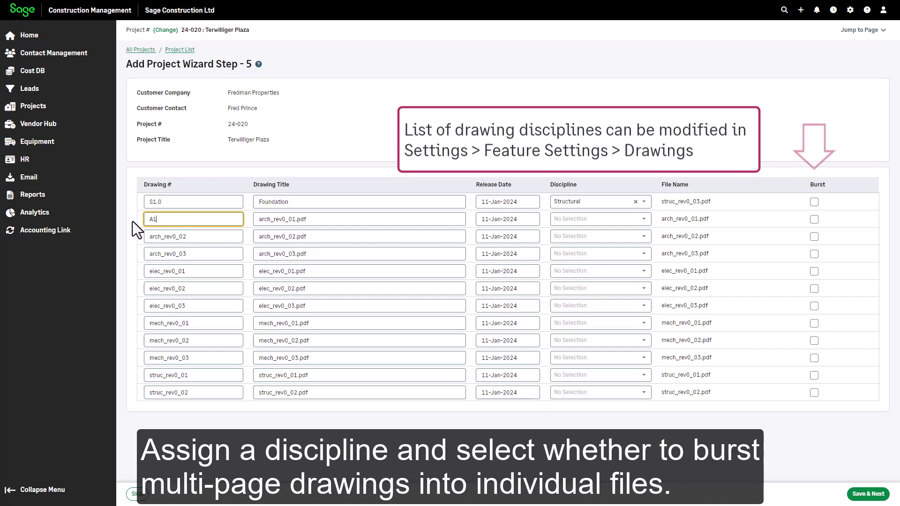
{"action": "type", "text": ".0"}
{"action": "key", "text": "Tab"}
{"action": "type", "text": "Floor Plan"}
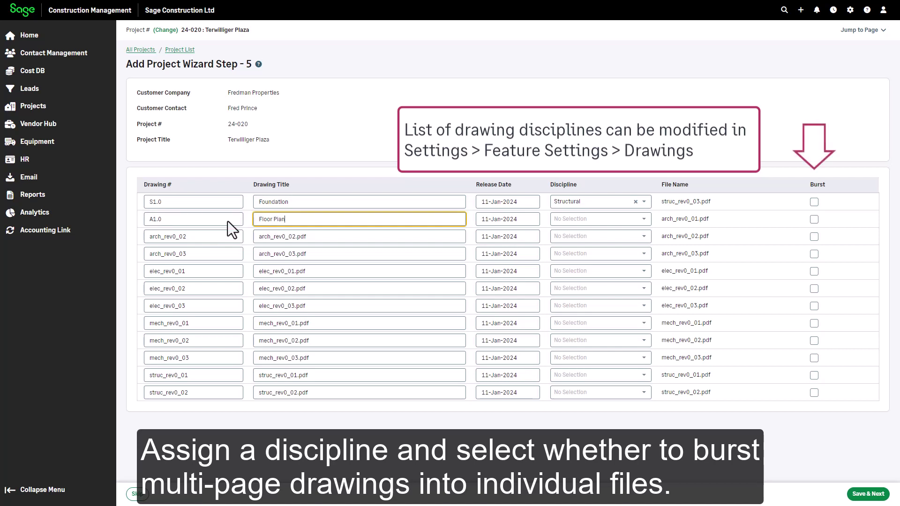
{"action": "left_click", "coordinate": [641, 219]}
{"action": "left_click", "coordinate": [618, 241]}
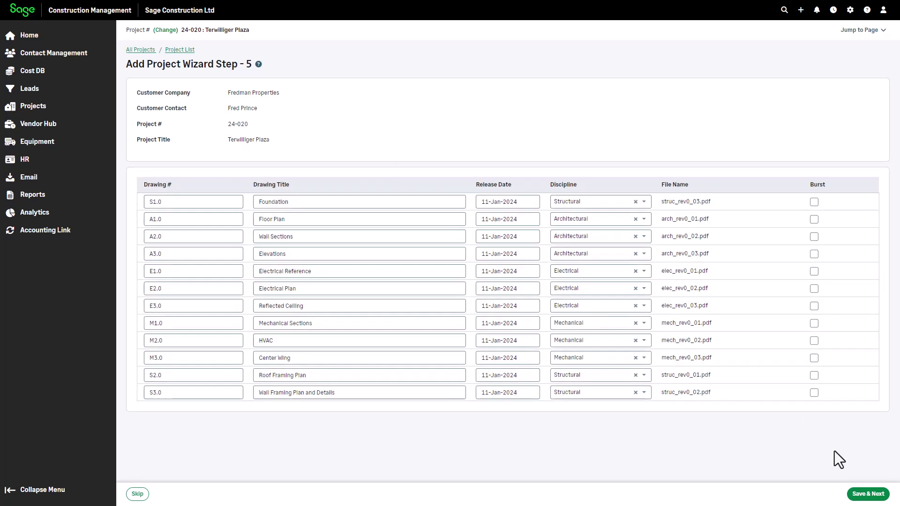
{"action": "left_click", "coordinate": [868, 494]}
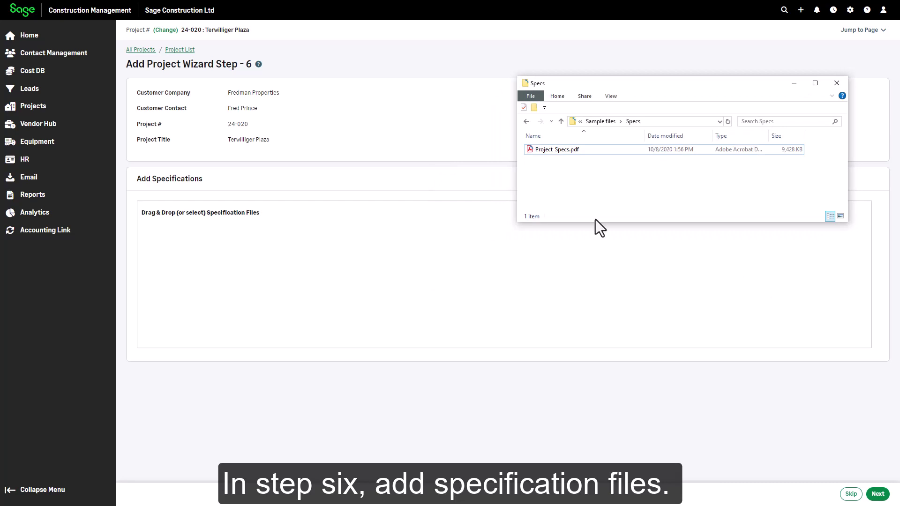
Add Project_Specs.pdf as the project's specification and save it with its default number and title.
{"action": "left_click", "coordinate": [529, 150]}
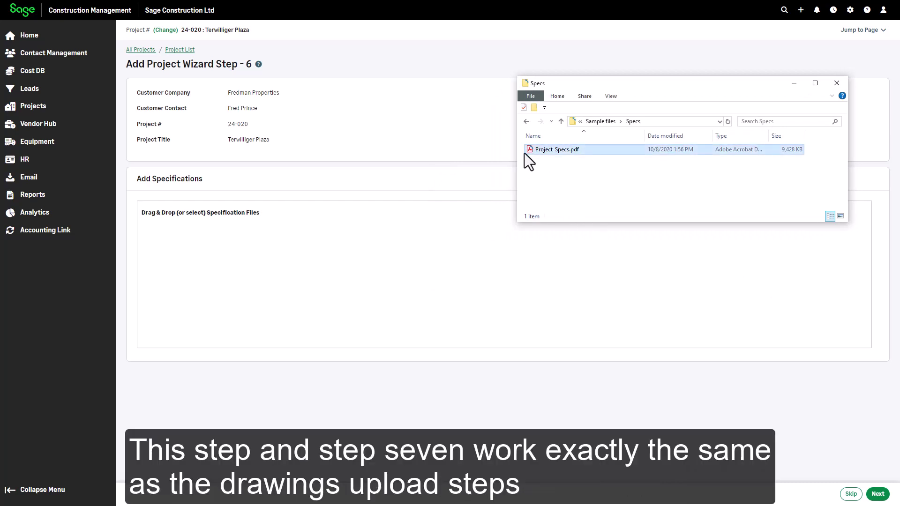
{"action": "left_click_drag", "start_coordinate": [351, 265], "coordinate": [332, 275]}
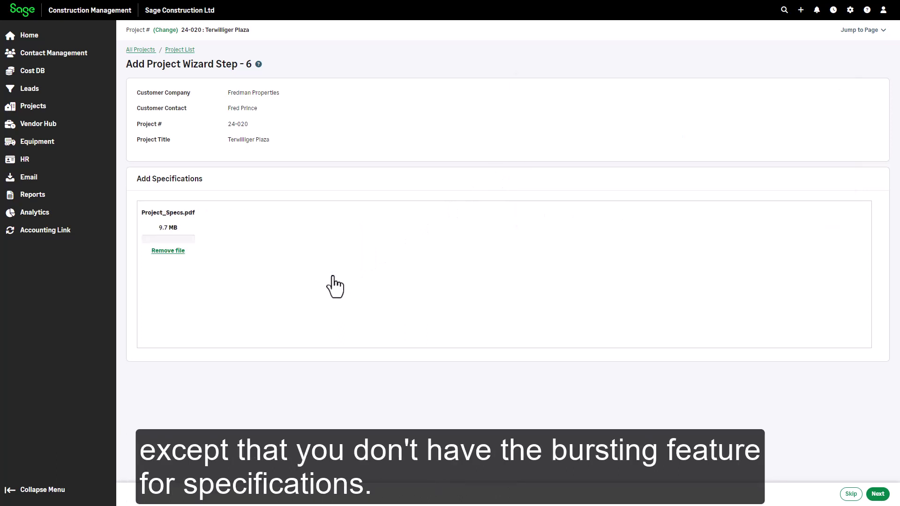
{"action": "left_click", "coordinate": [882, 495]}
{"action": "left_click", "coordinate": [871, 494]}
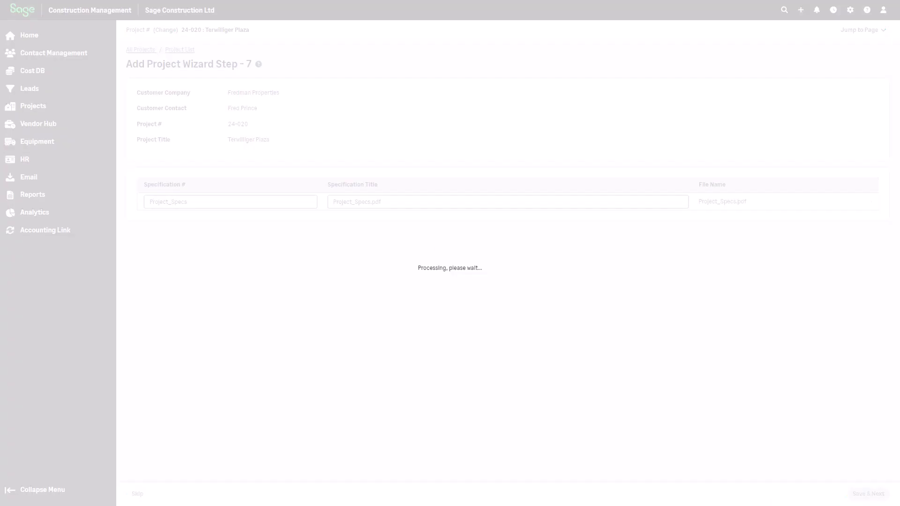
Add Retail_plaza_rendering.png and Terwilliger.jpg from the Terwilliger Plaza folder as project photos, and save on to wizard step 9.
{"action": "key", "text": "alt+Tab"}
{"action": "left_click", "coordinate": [541, 161]}
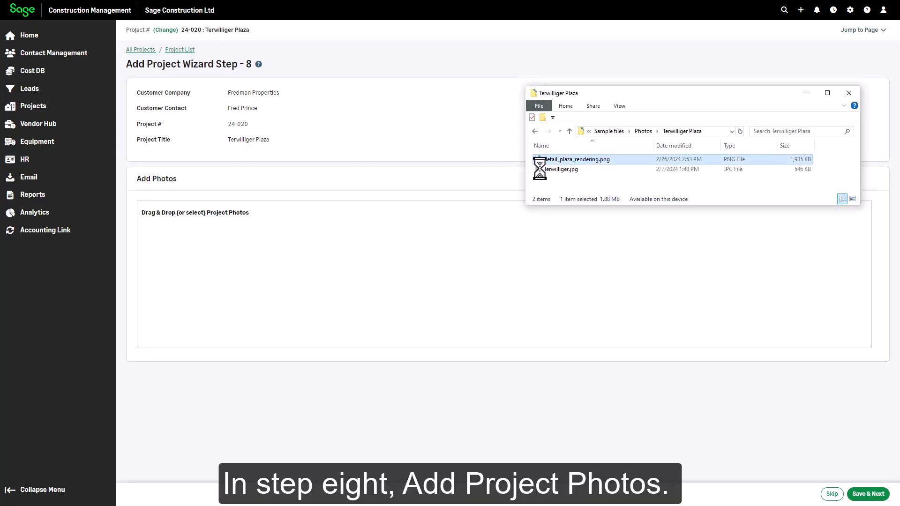
{"action": "left_click", "coordinate": [540, 169], "text": "shift"}
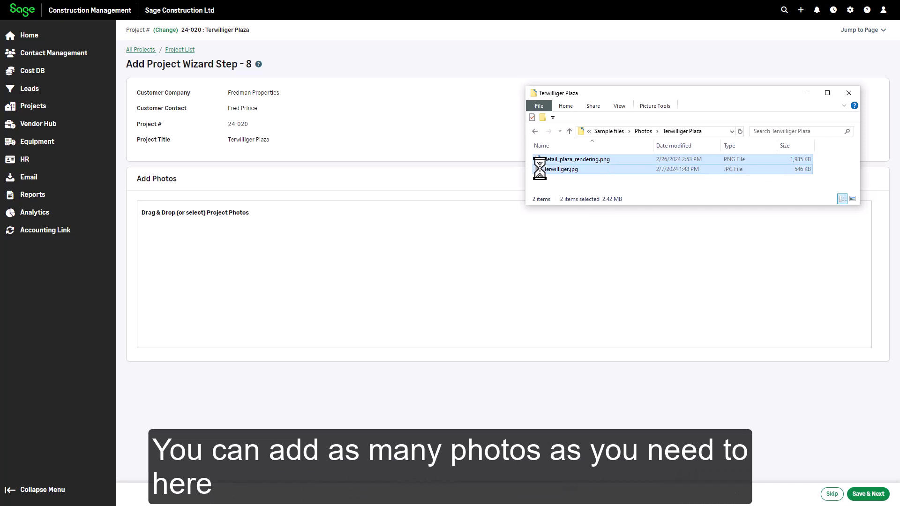
{"action": "left_click_drag", "start_coordinate": [539, 169], "coordinate": [319, 277]}
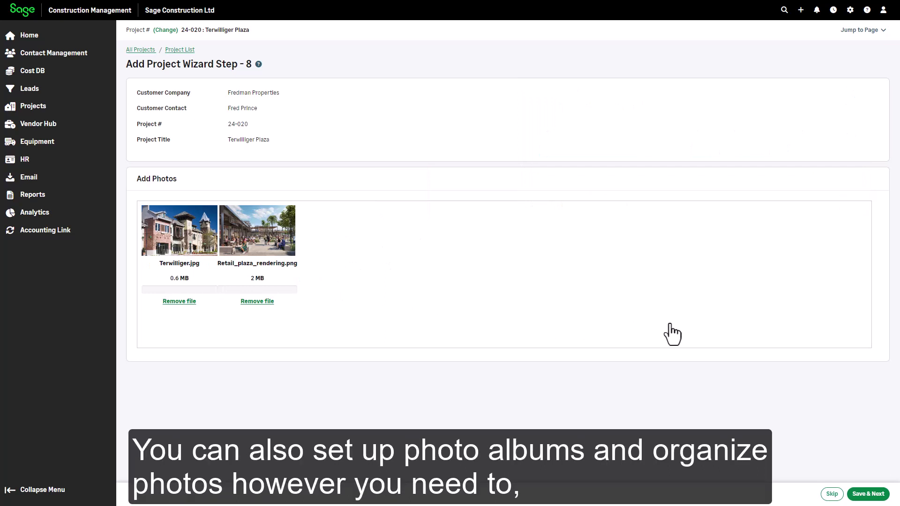
{"action": "left_click", "coordinate": [863, 490]}
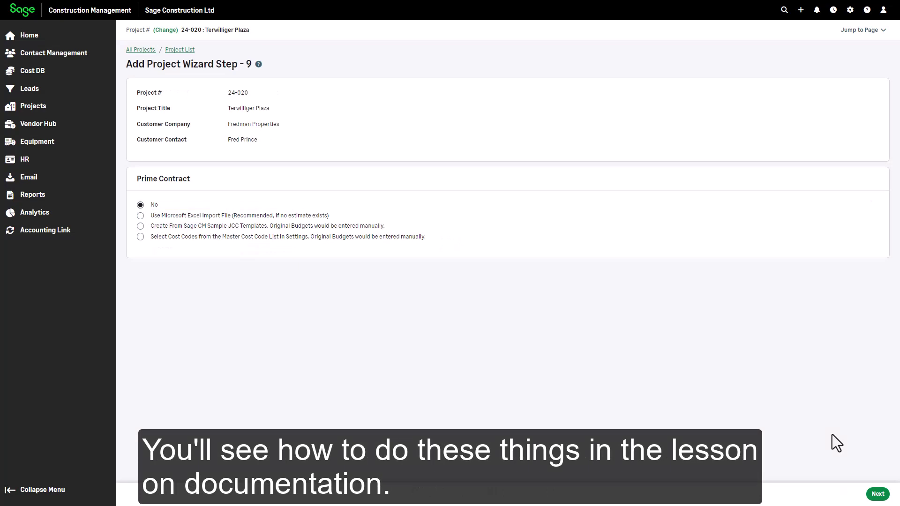
Finish the project wizard with No kept for the prime contract, and open the Terwilliger Plaza project's photos.
{"action": "left_click", "coordinate": [877, 495]}
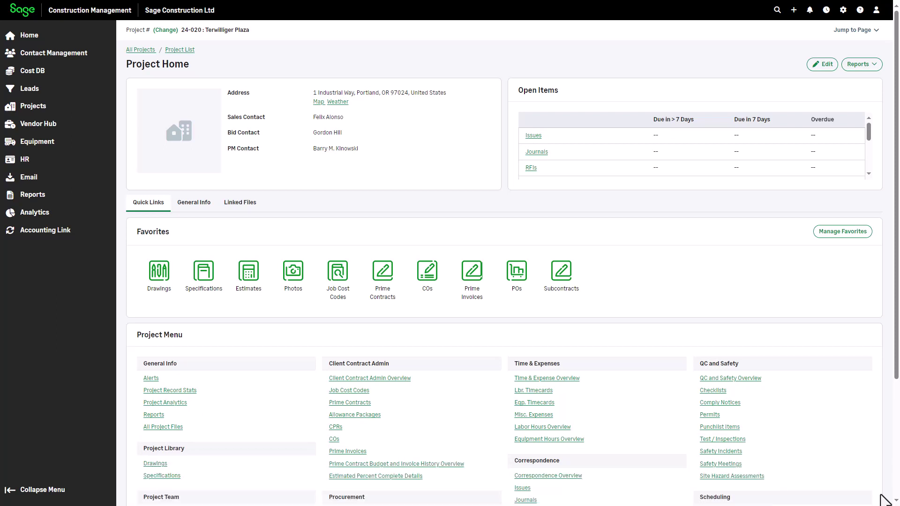
{"action": "scroll", "coordinate": [896, 480], "scroll_direction": "down", "scroll_amount": 3}
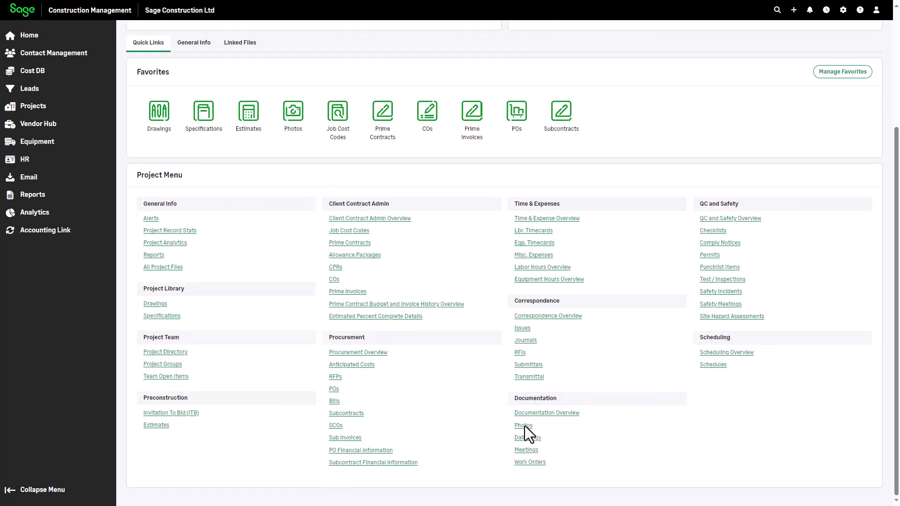
{"action": "left_click", "coordinate": [525, 426]}
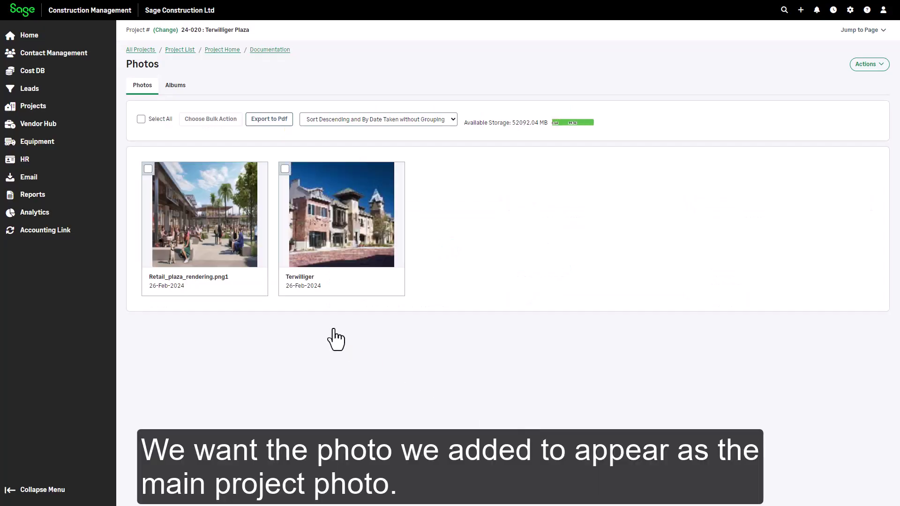
Mark the Retail_plaza_rendering.png1 photo as the main project photo, save it, and return to the project home page.
{"action": "left_click", "coordinate": [178, 247]}
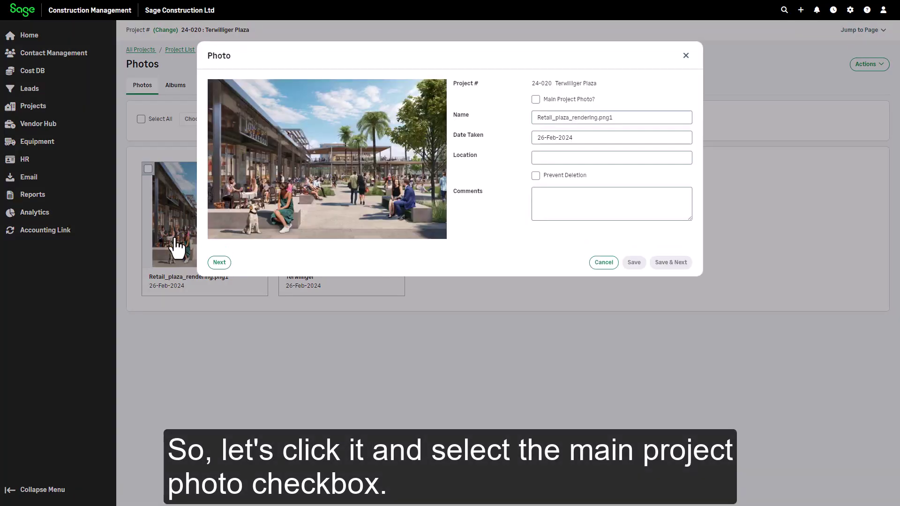
{"action": "left_click", "coordinate": [535, 99]}
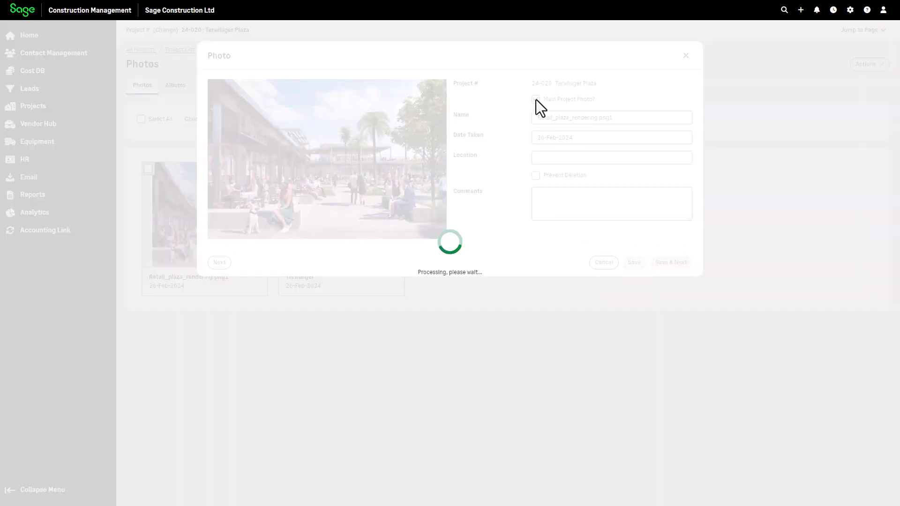
{"action": "left_click", "coordinate": [368, 112]}
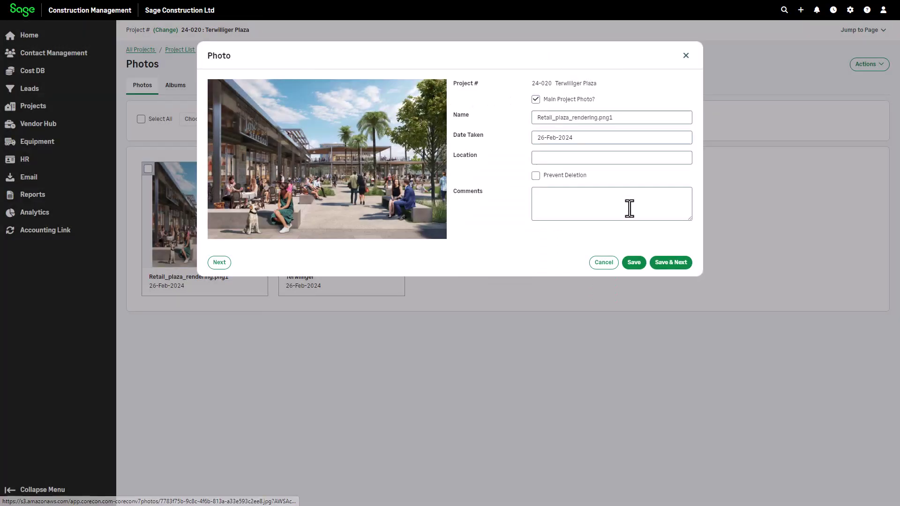
{"action": "left_click", "coordinate": [637, 265]}
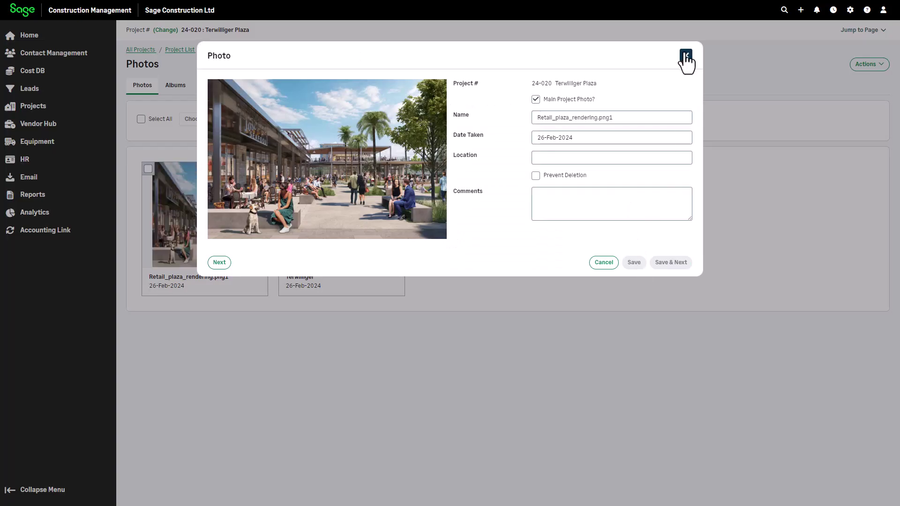
{"action": "left_click", "coordinate": [686, 55]}
{"action": "left_click", "coordinate": [224, 50]}
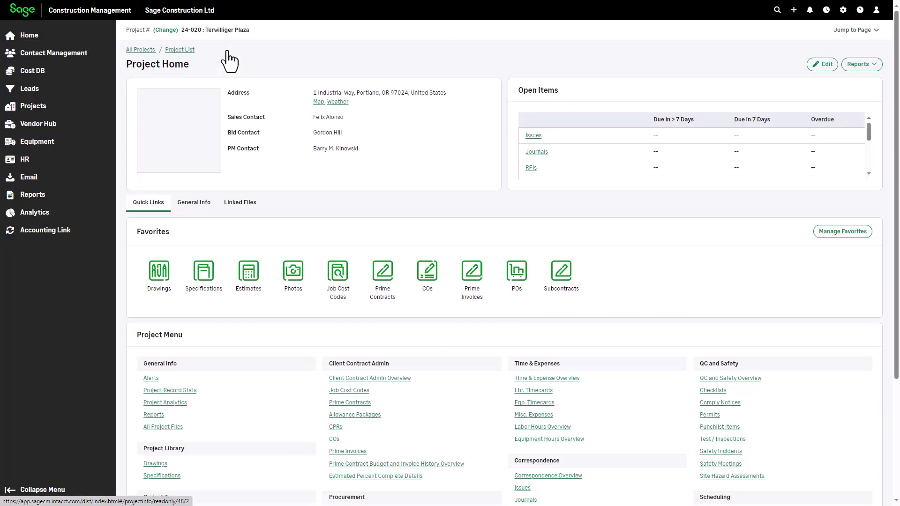